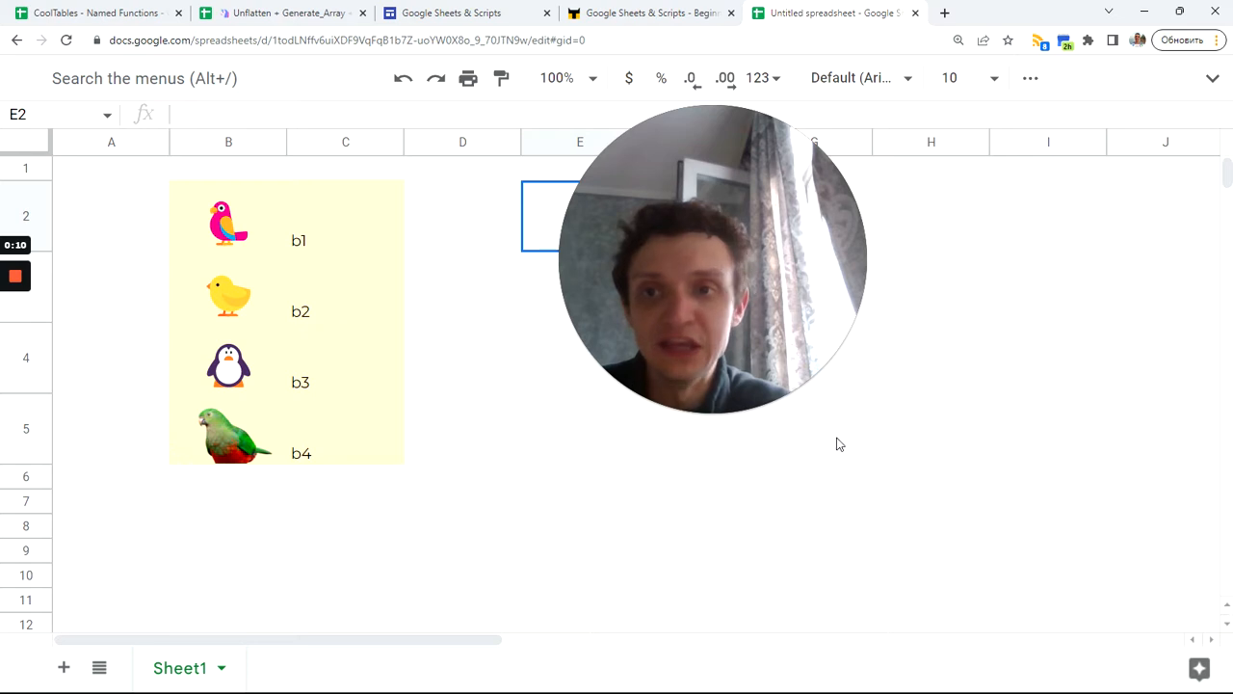
# Fill cells H2 to H7 with the row indexes 1, 2, 3, 4, 4 and 4
pyautogui.moveTo(708, 280); pyautogui.dragTo(620, 300)
pyautogui.click(920, 229)
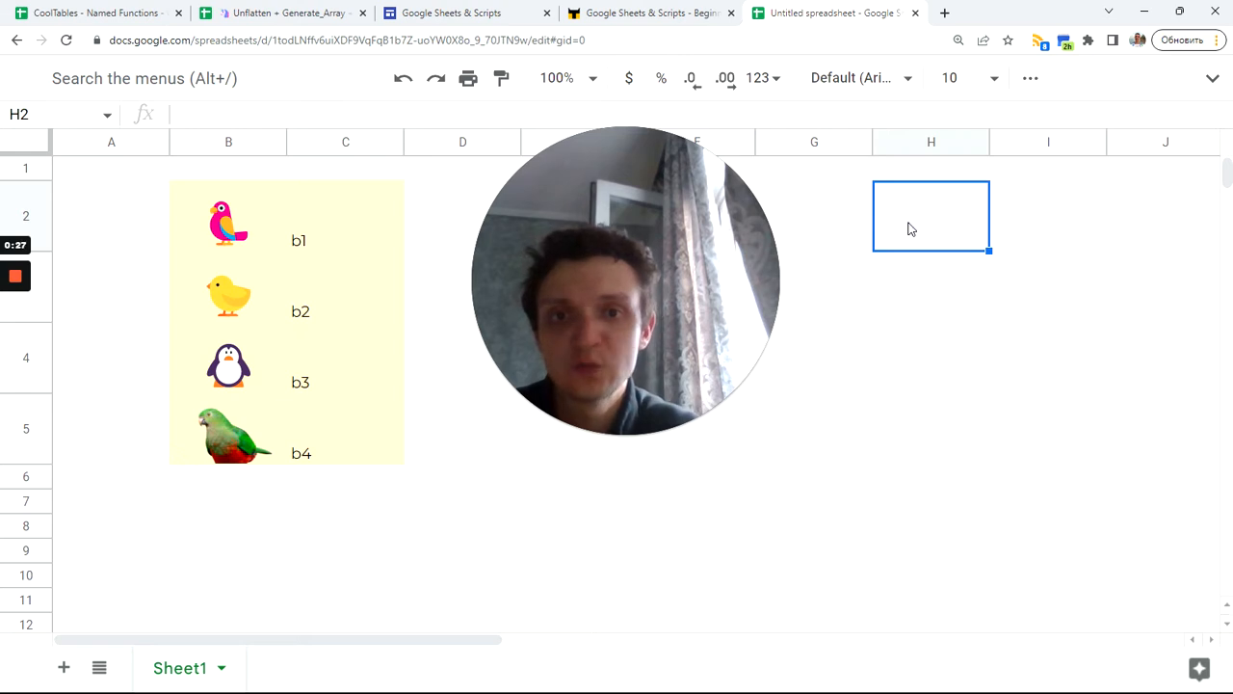
pyautogui.write('1')
pyautogui.press('Return')
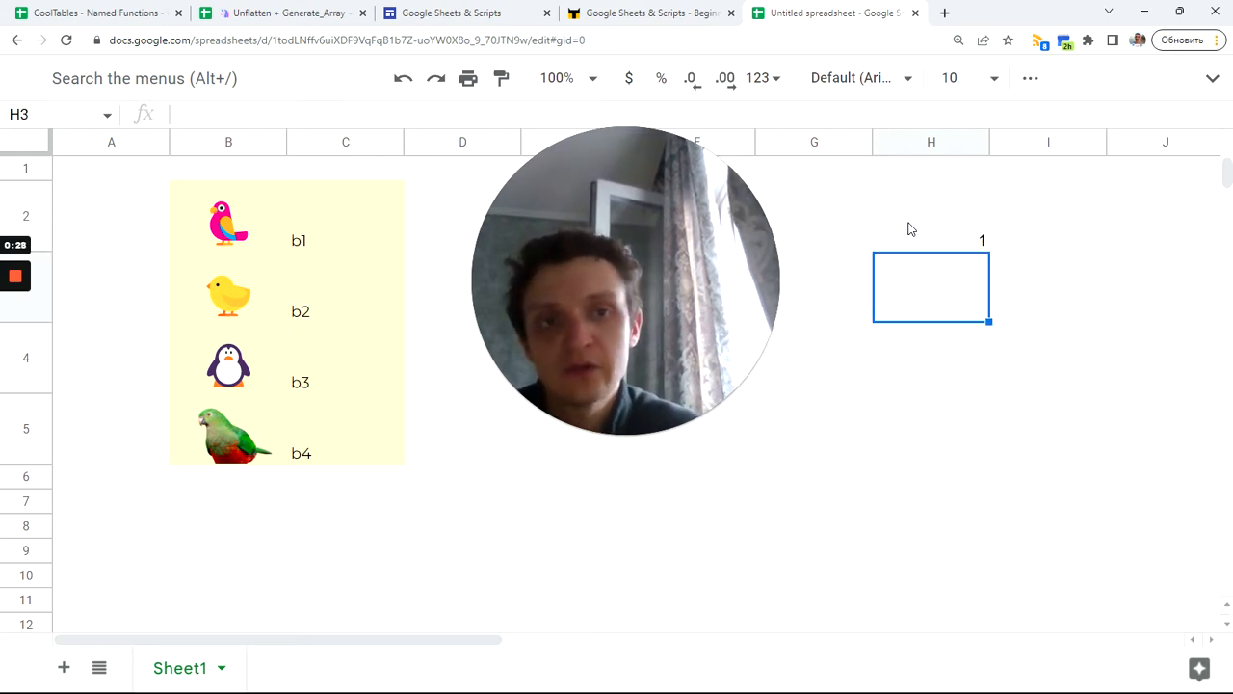
pyautogui.write('2')
pyautogui.press('Return')
pyautogui.write('3')
pyautogui.press('Return')
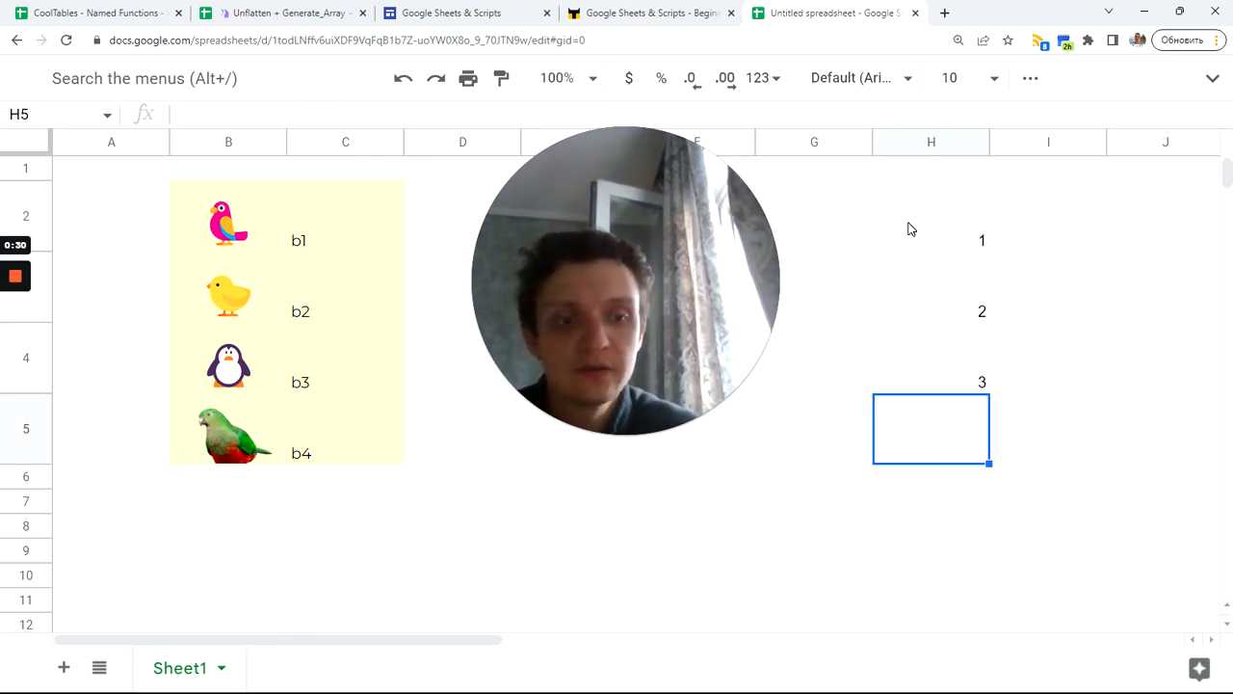
pyautogui.write('4')
pyautogui.press('Return')
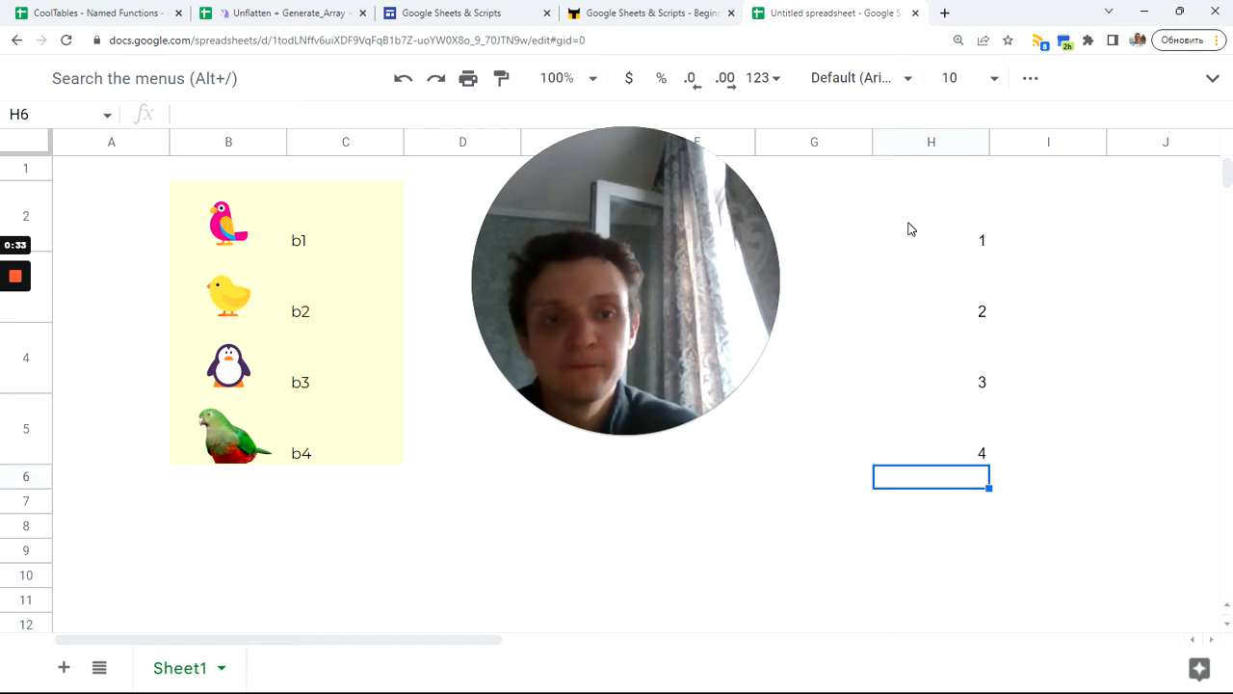
pyautogui.write('4')
pyautogui.press('Return')
pyautogui.write('4')
pyautogui.press('Return')
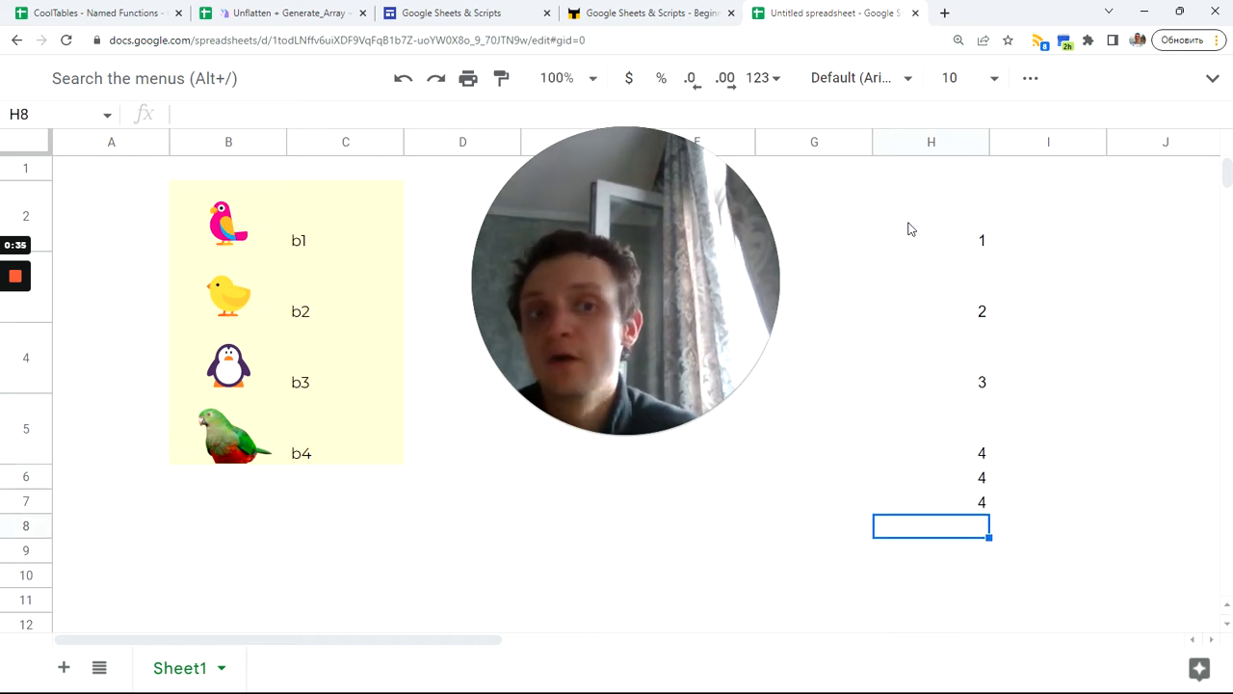
# Fill cells I2 to I7 with the values 2, 2, 2, 3, 3 and 1
pyautogui.click(1023, 247)
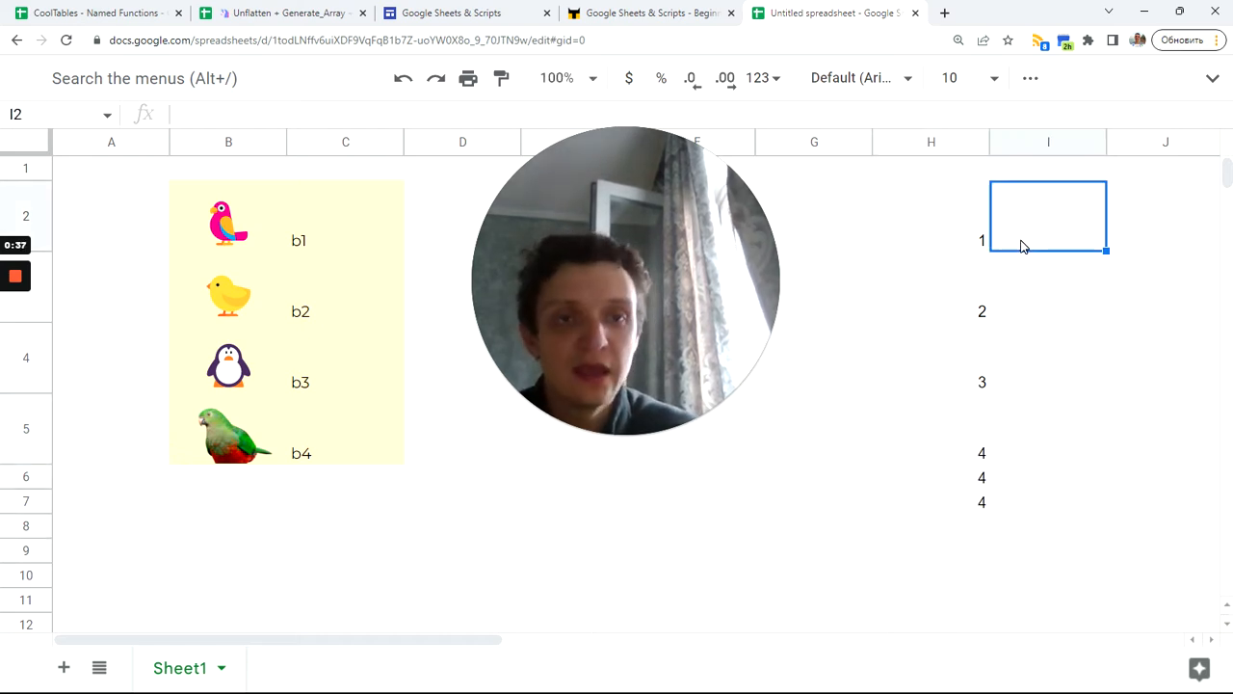
pyautogui.write('2')
pyautogui.press('Return')
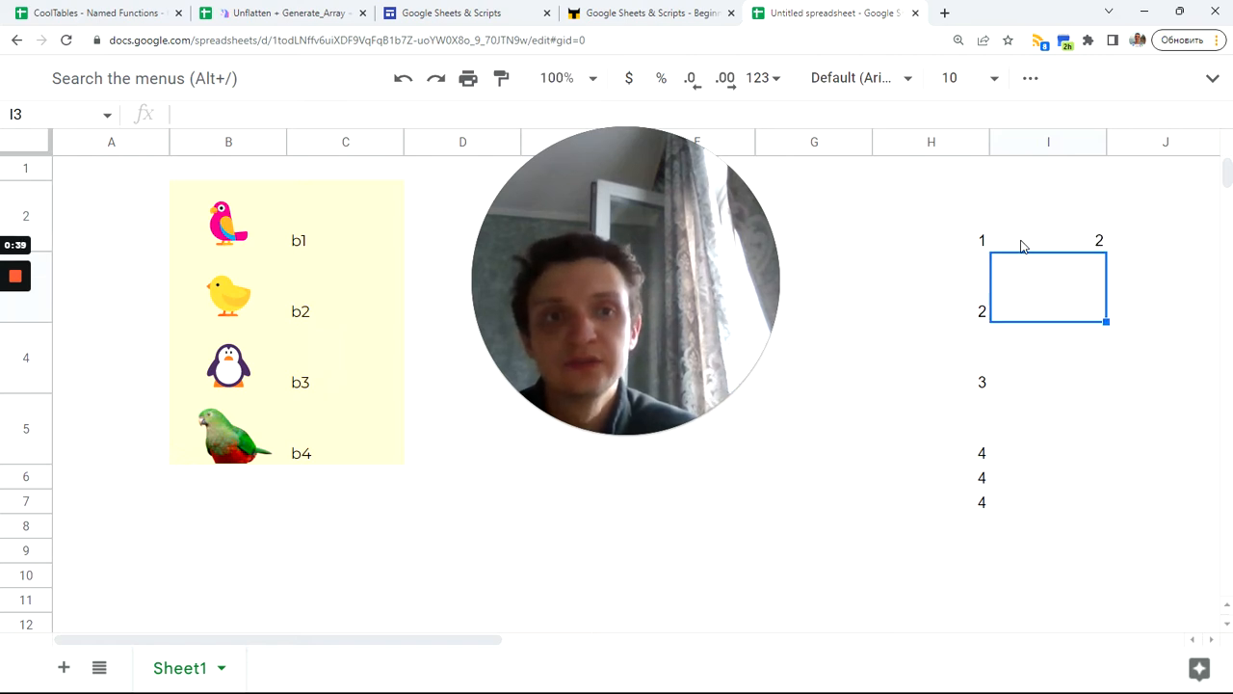
pyautogui.write('2')
pyautogui.press('Return')
pyautogui.write('2')
pyautogui.press('Return')
pyautogui.write('3')
pyautogui.press('Return')
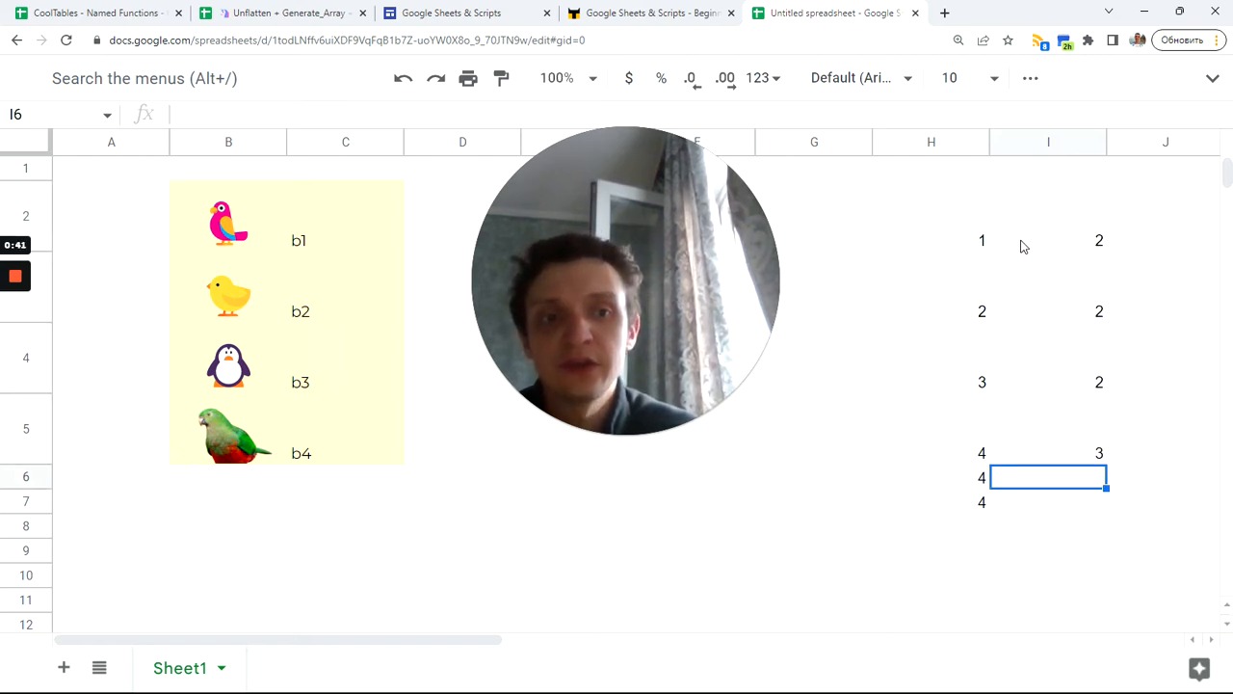
pyautogui.write('3')
pyautogui.press('Return')
pyautogui.write('1')
pyautogui.press('Return')
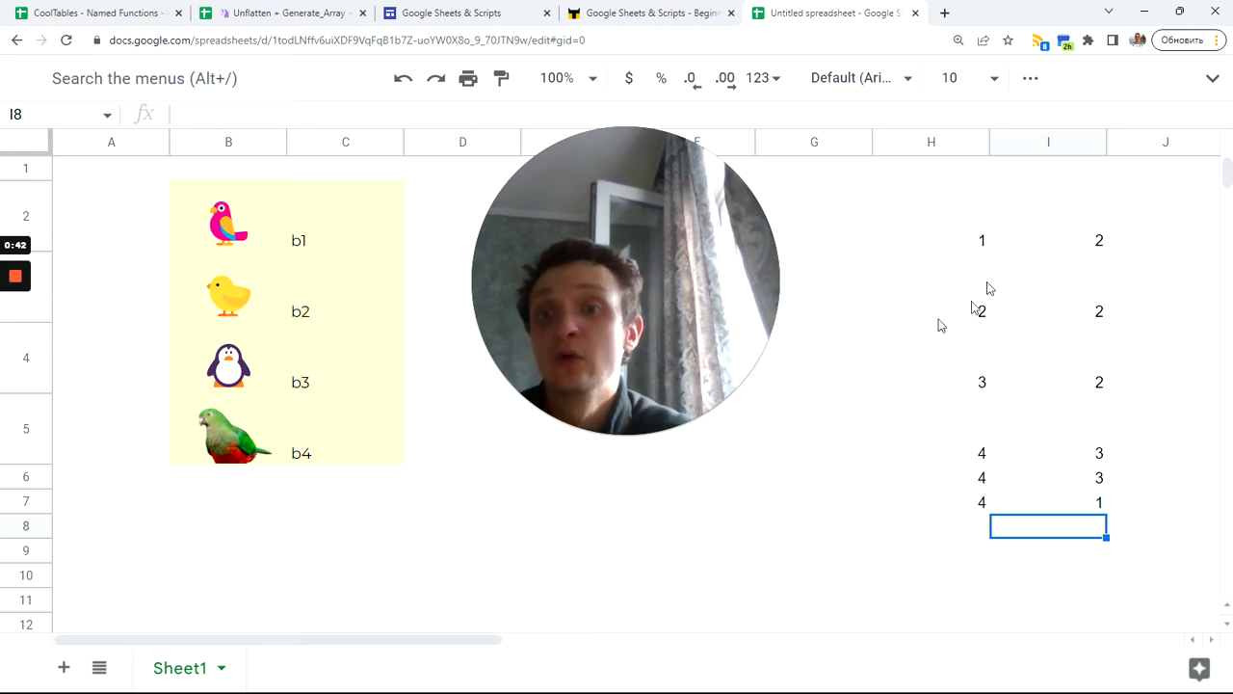
pyautogui.click(347, 453)
pyautogui.moveTo(975, 239); pyautogui.dragTo(1070, 503)
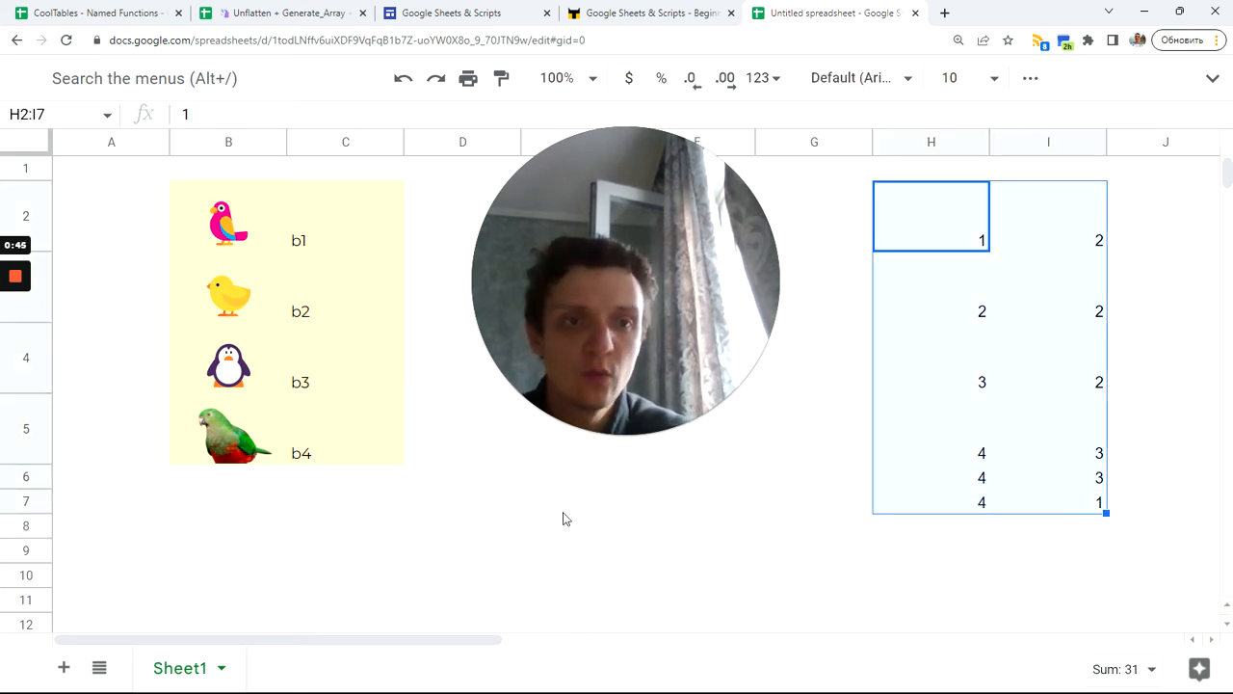
pyautogui.moveTo(221, 241); pyautogui.dragTo(357, 446)
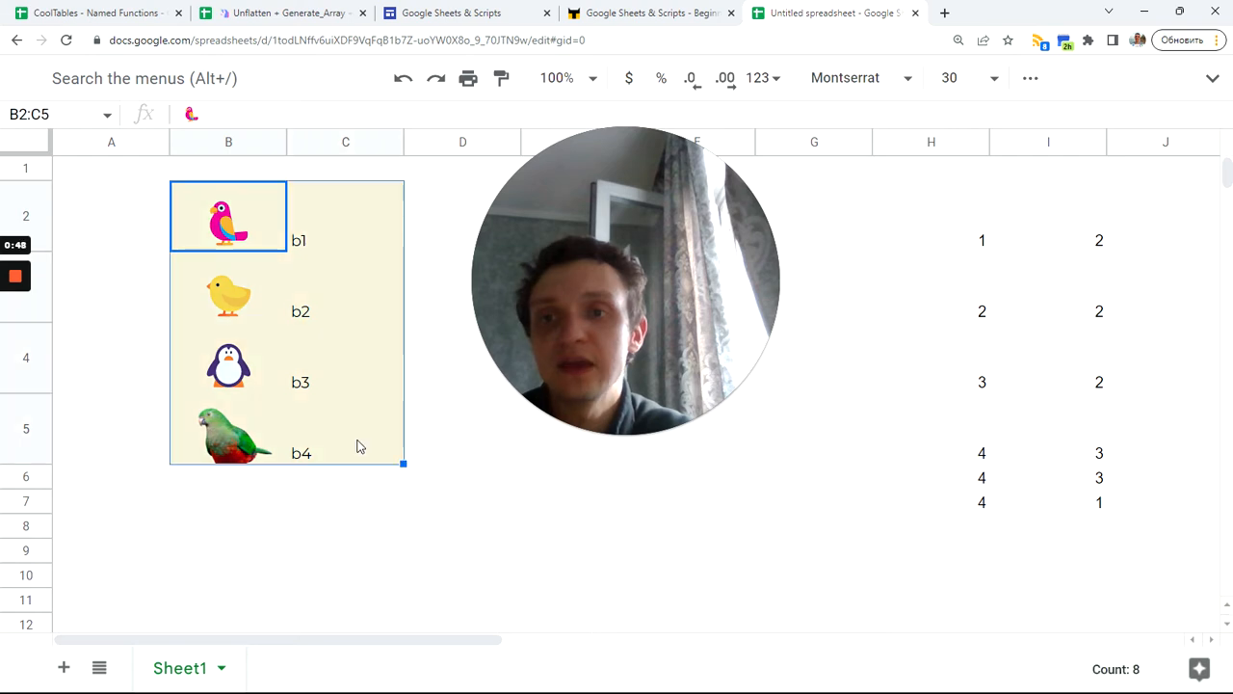
pyautogui.moveTo(667, 444)
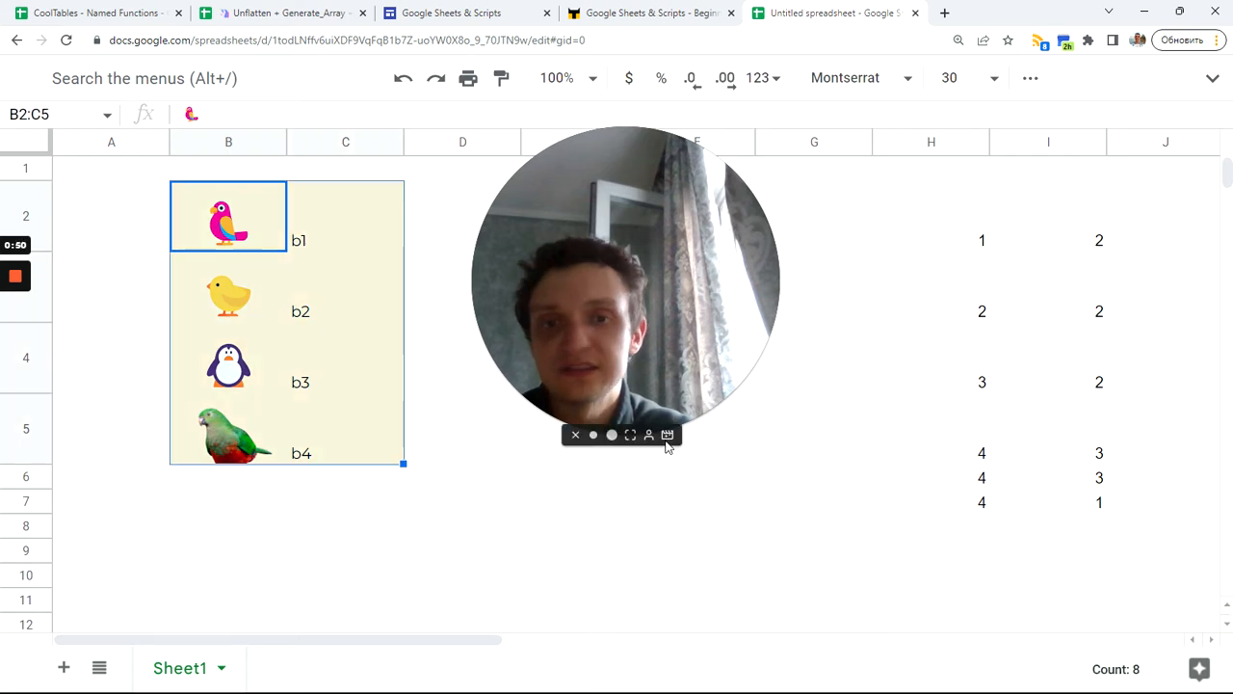
pyautogui.click(594, 434)
pyautogui.moveTo(544, 366); pyautogui.dragTo(1132, 100)
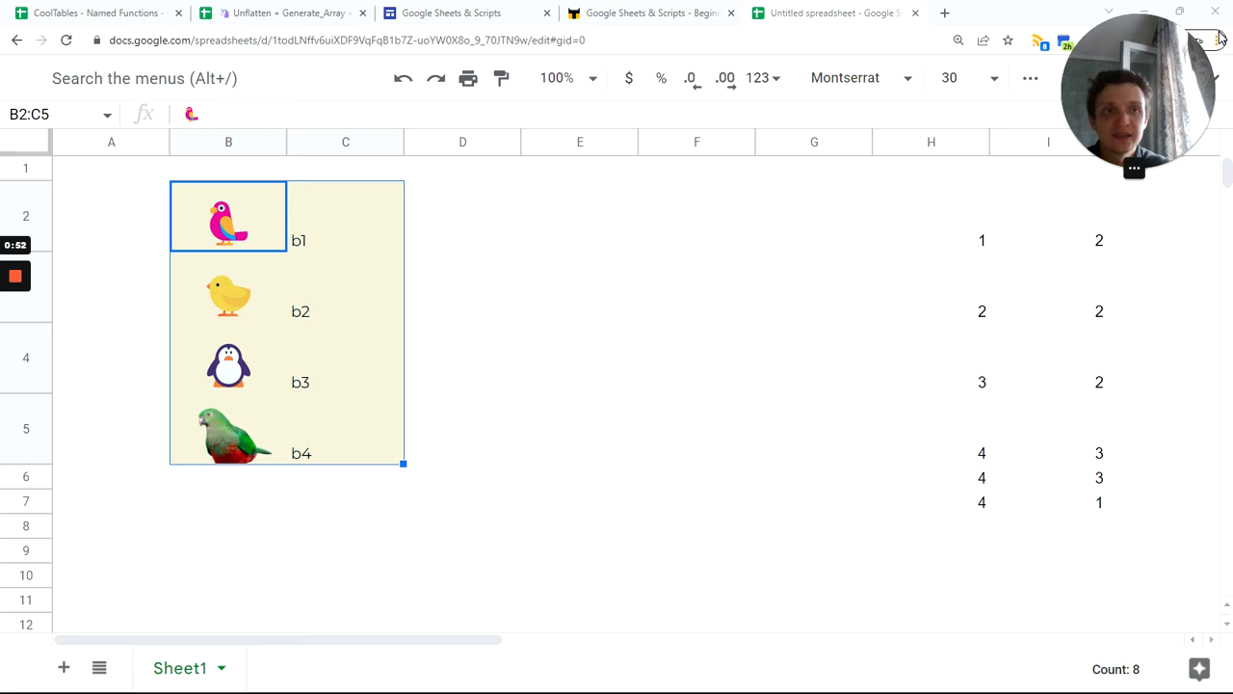
# Start a MAKEARRAY formula in cell E2, using the row count of H2:I7 as its rows argument
pyautogui.click(567, 206)
pyautogui.write('=')
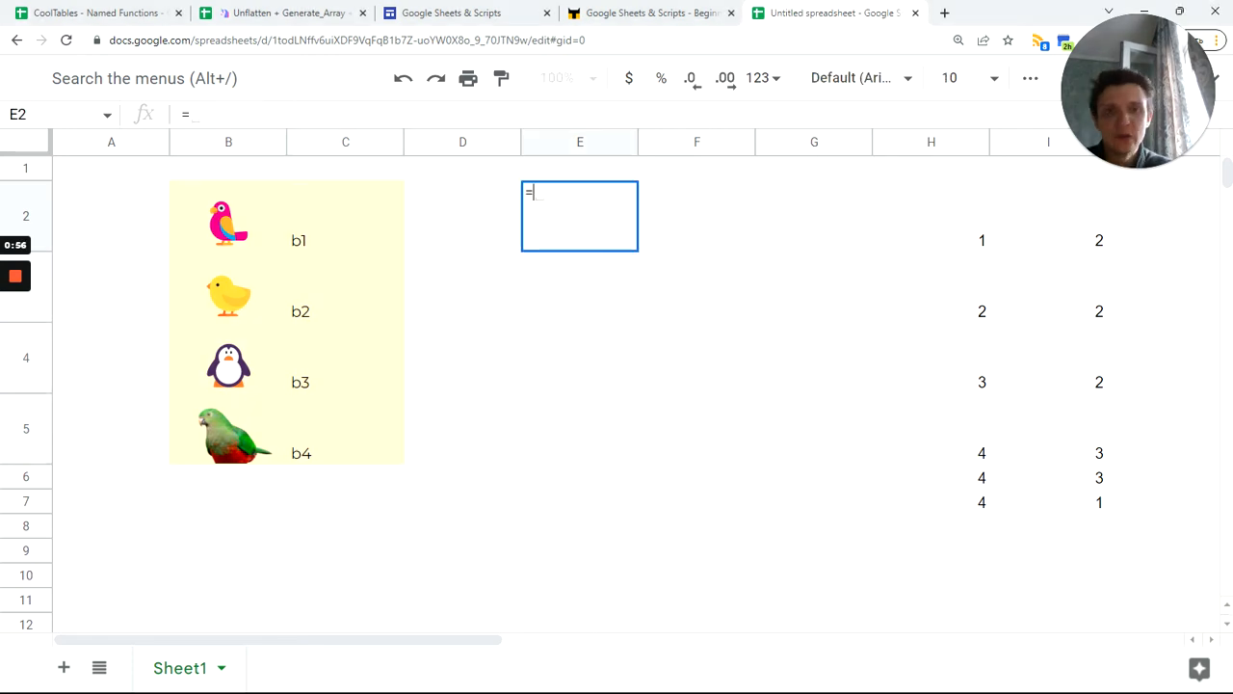
pyautogui.write('make')
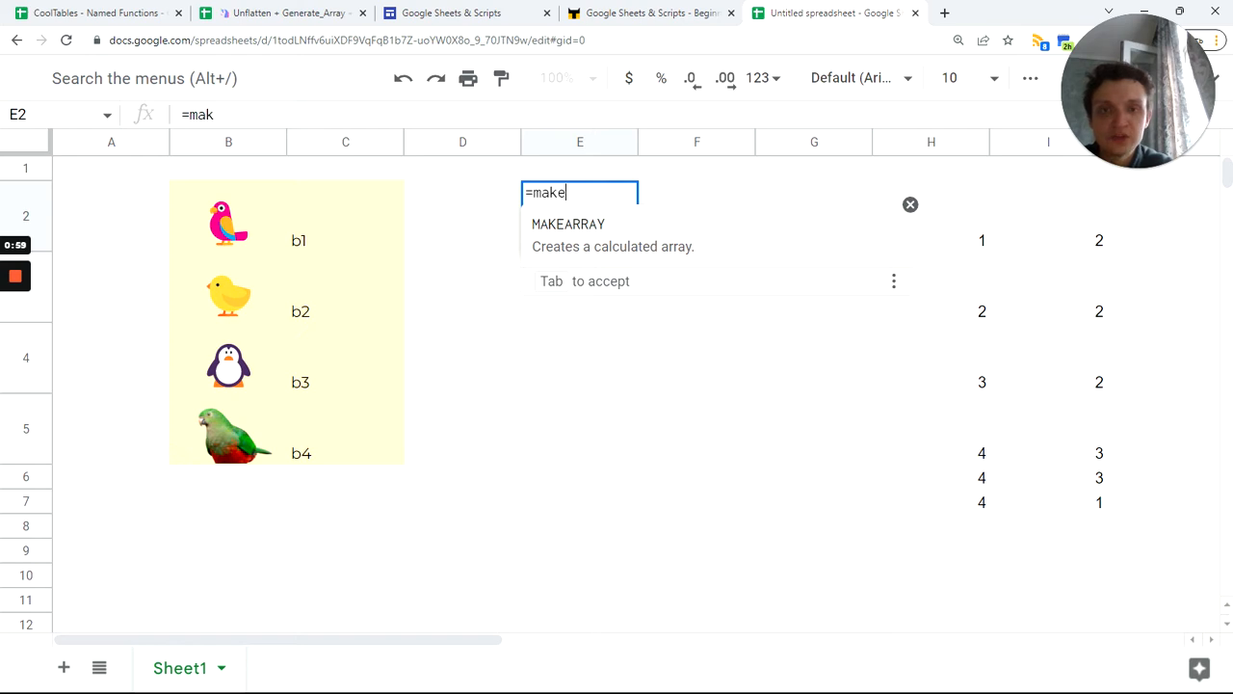
pyautogui.press('Tab')
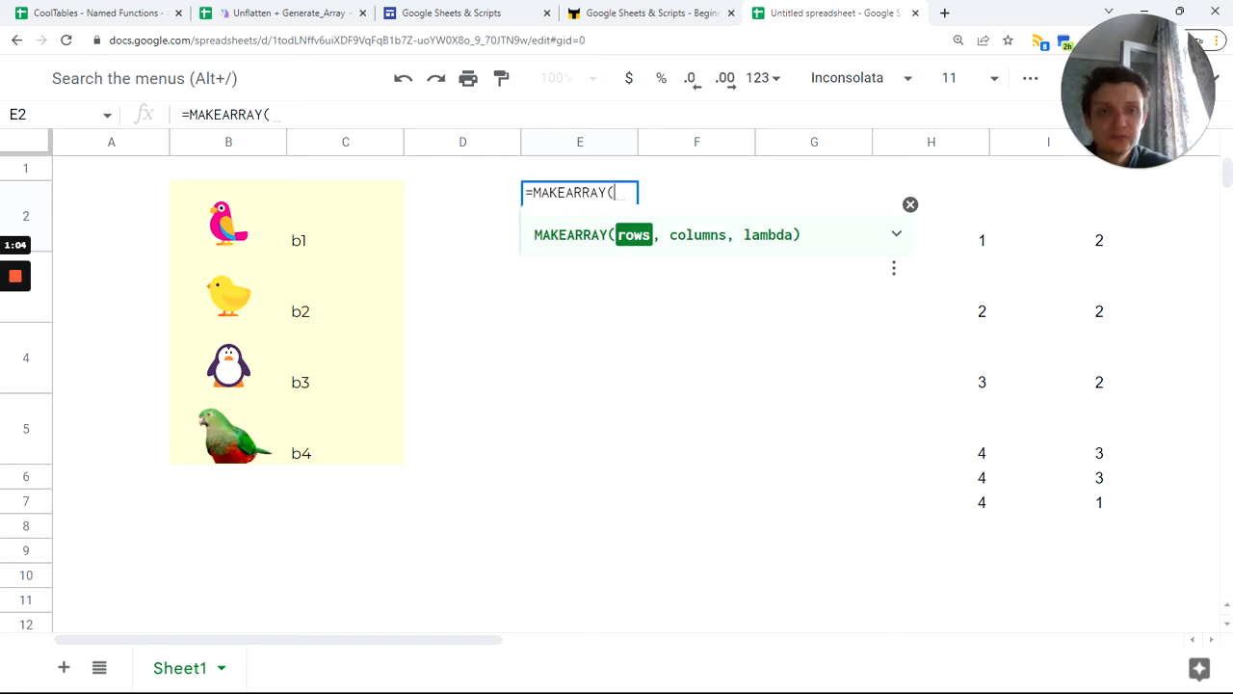
pyautogui.write('r')
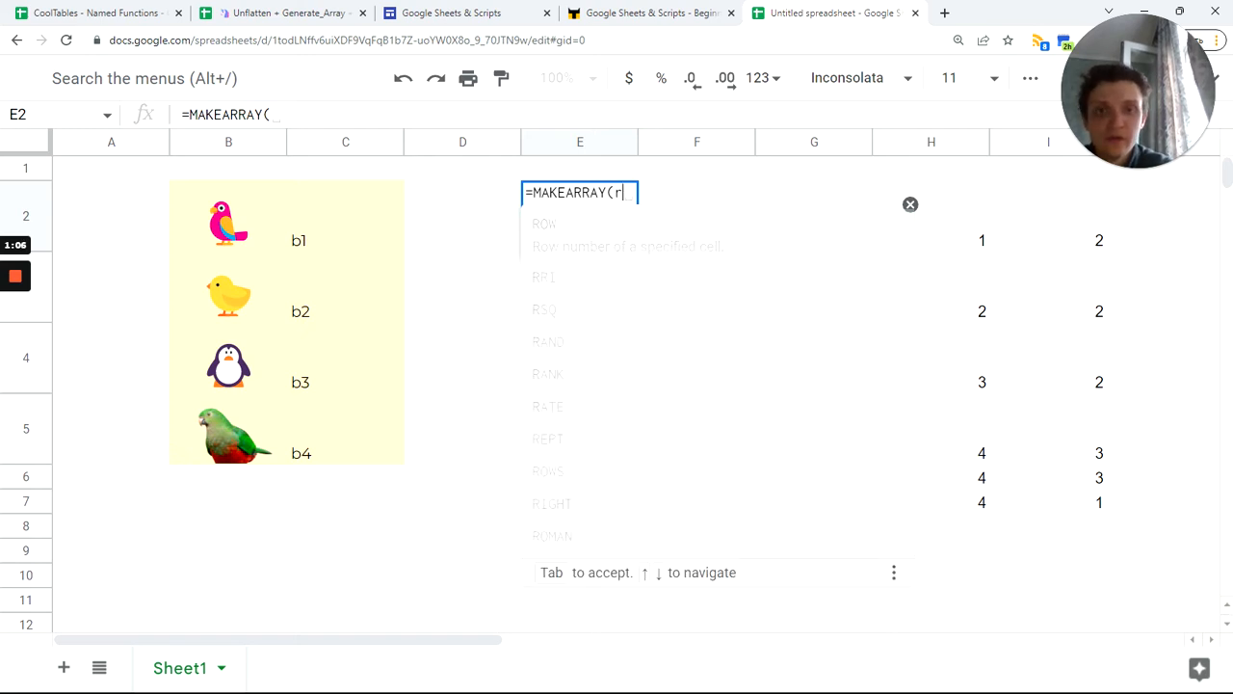
pyautogui.write('ows')
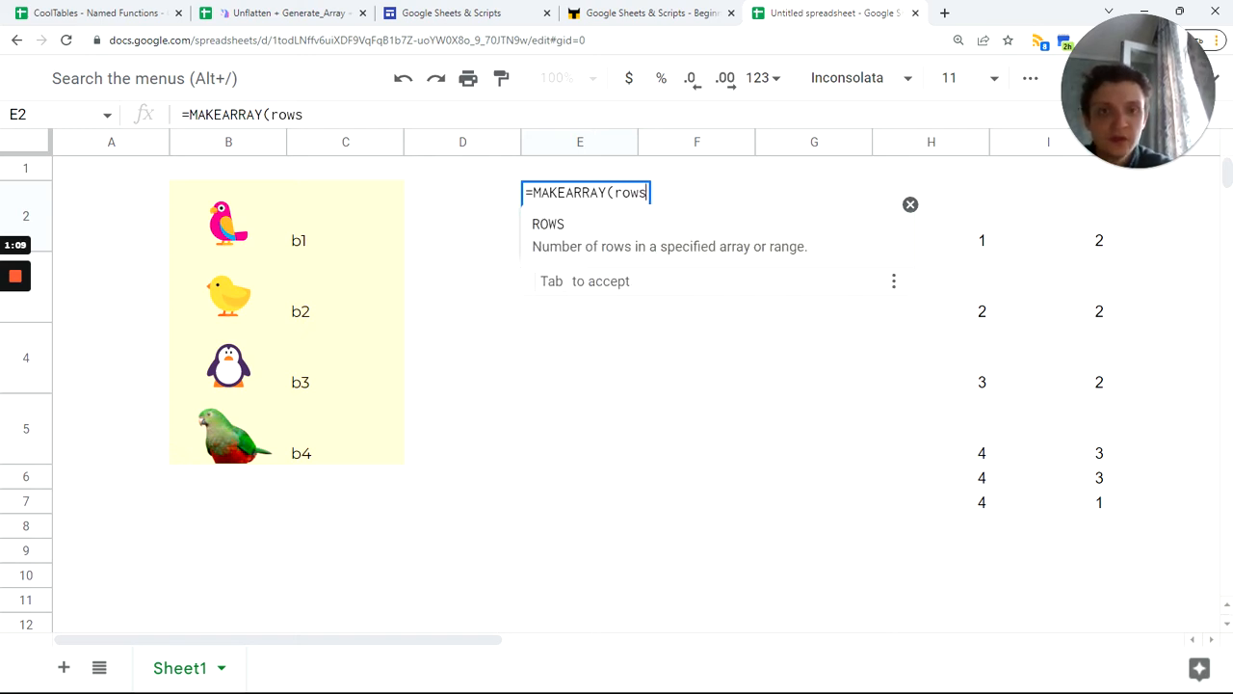
pyautogui.write('(')
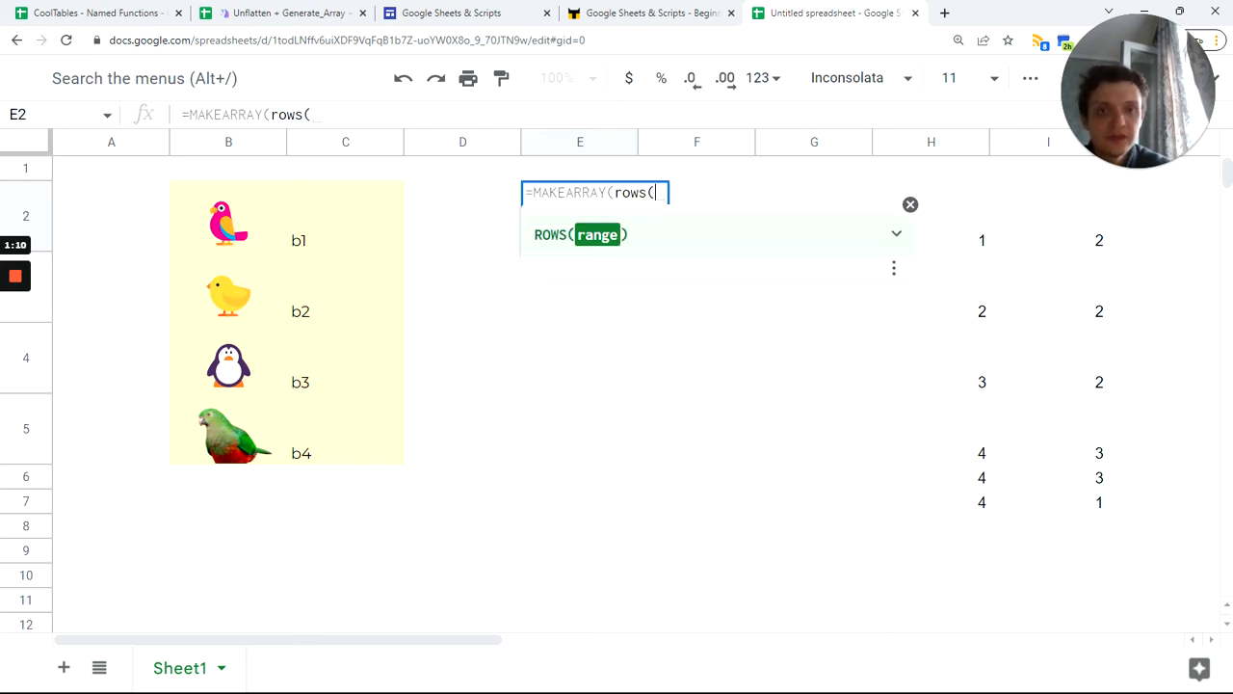
pyautogui.moveTo(977, 239); pyautogui.dragTo(1056, 504)
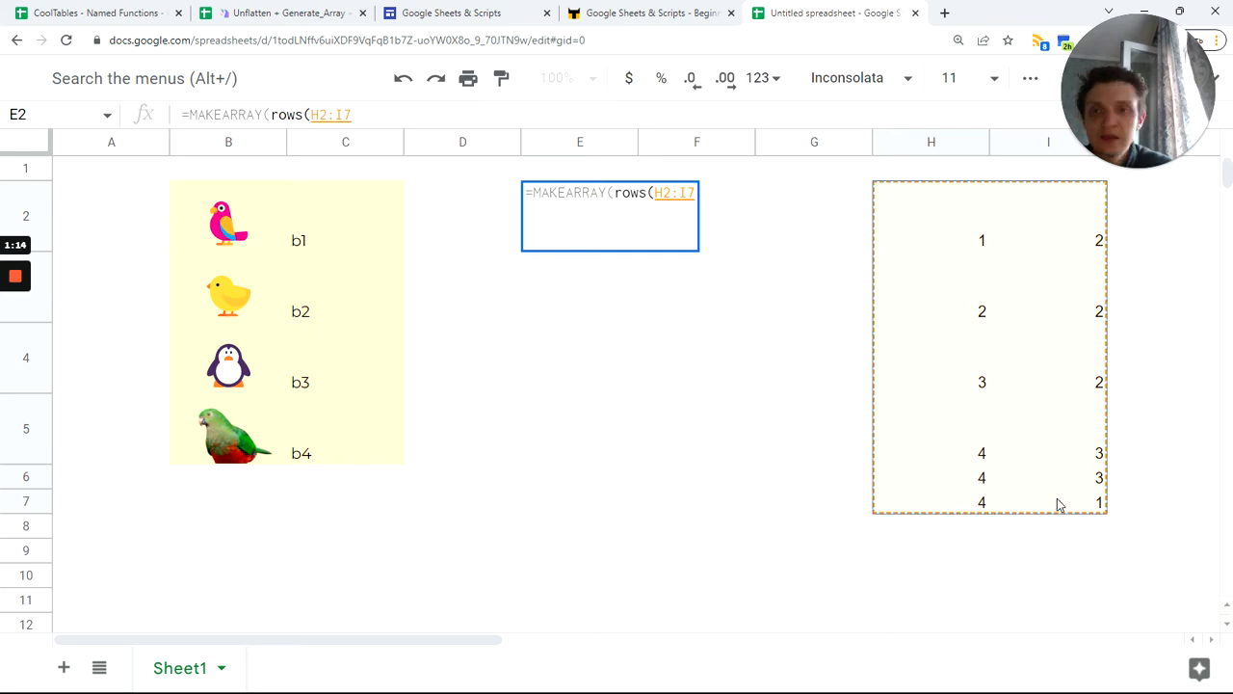
pyautogui.write('),')
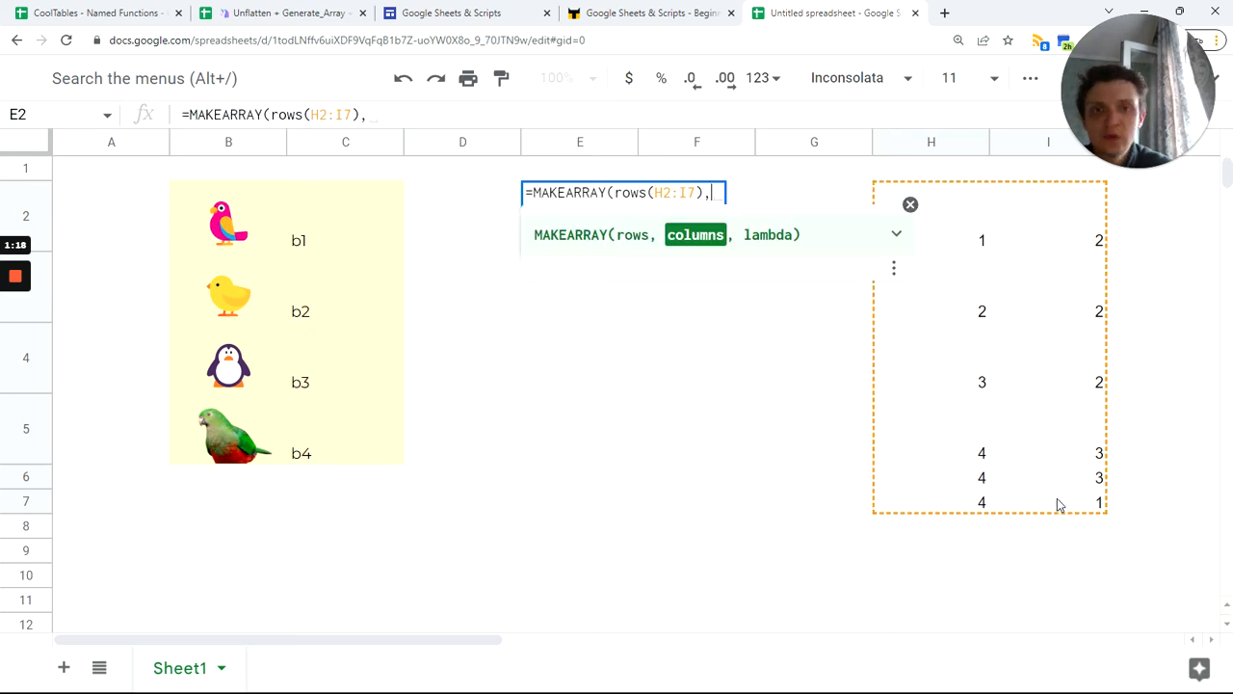
# Supply the columns argument of MAKEARRAY as COLUMNS(B2:C5)
pyautogui.write('col')
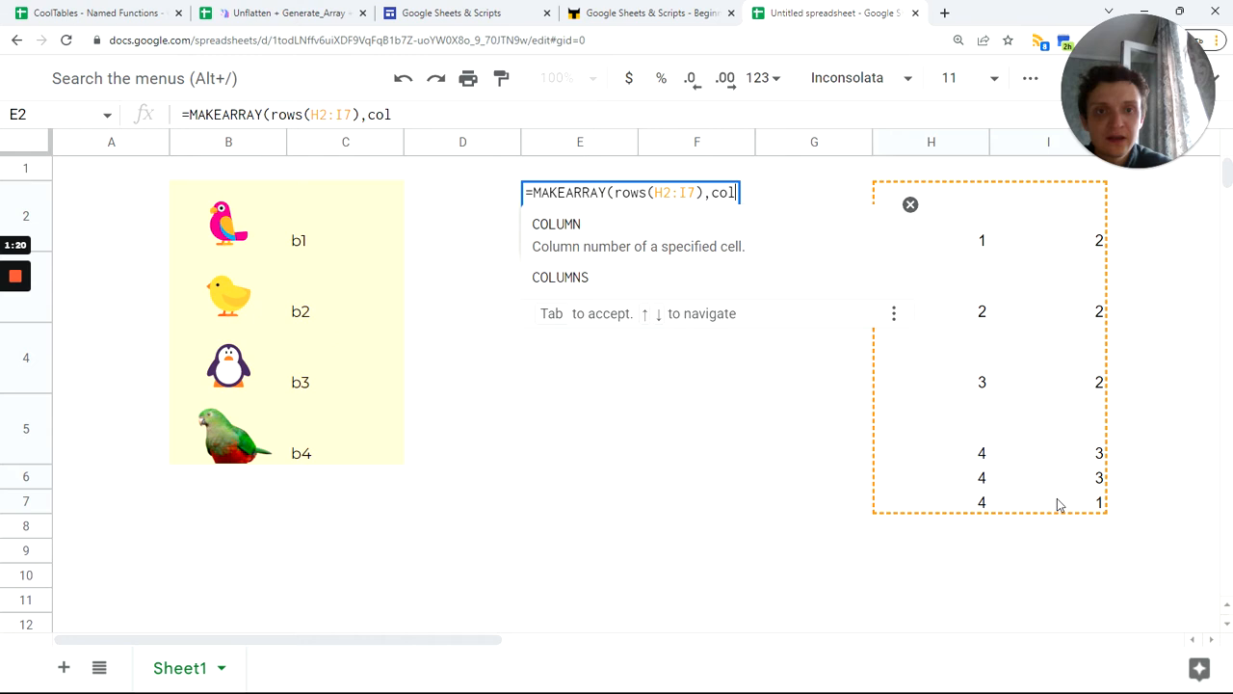
pyautogui.press('Down')
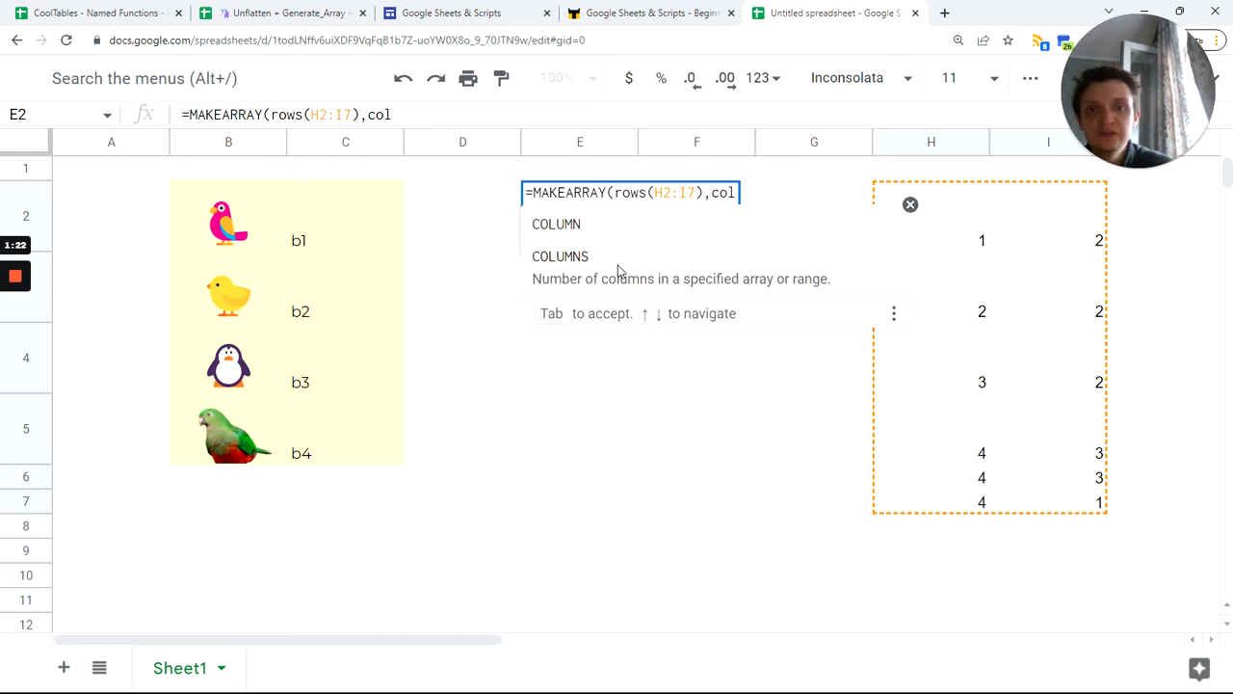
pyautogui.press('Tab')
pyautogui.moveTo(276, 250); pyautogui.dragTo(367, 451)
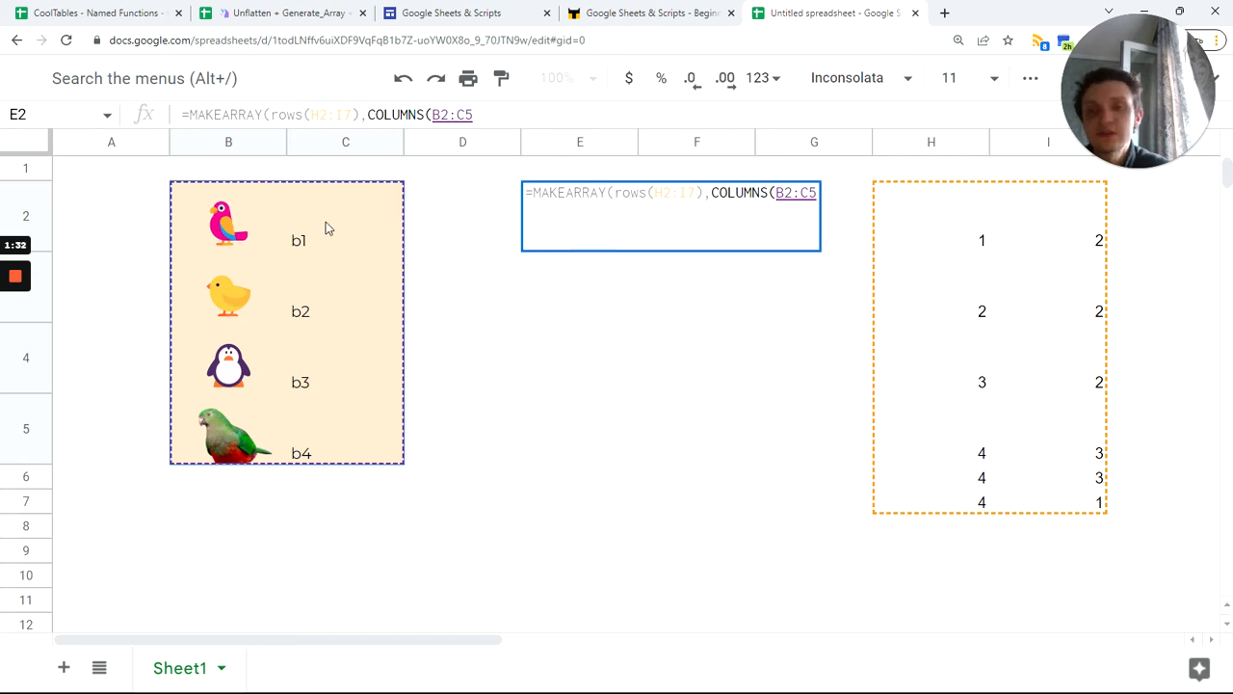
pyautogui.write(')')
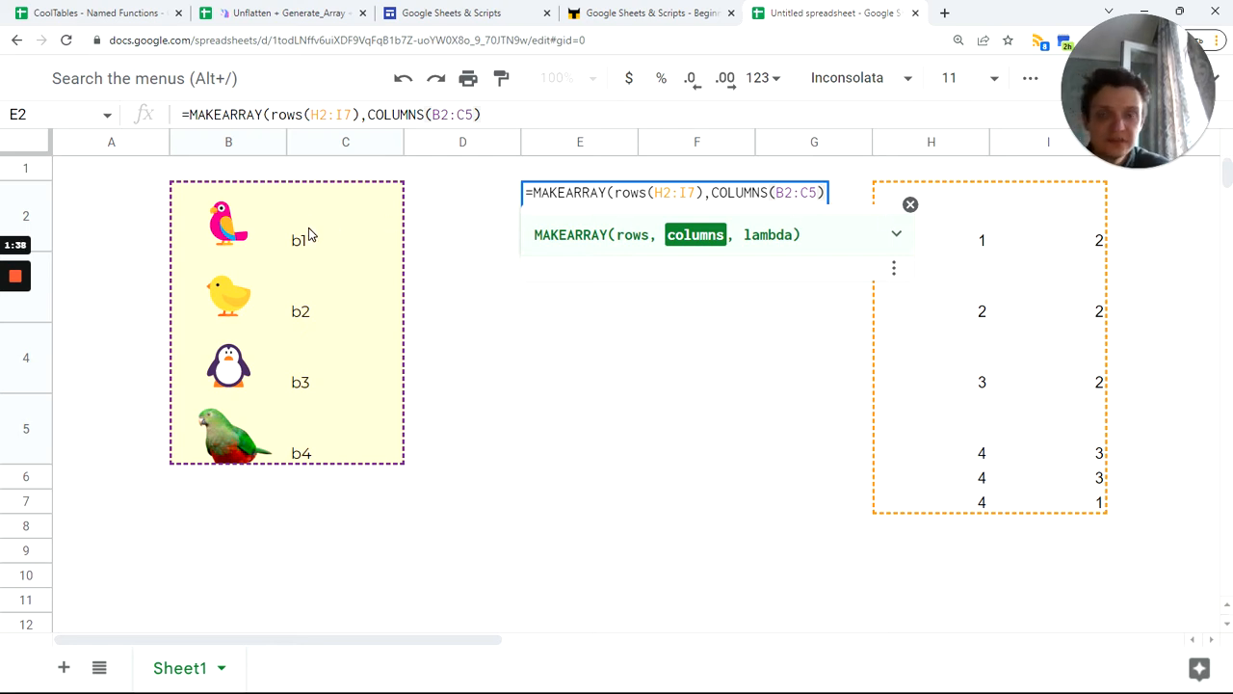
# Open a LAMBDA as MAKEARRAY's third argument, with the parameter names r and c
pyautogui.write(',lam')
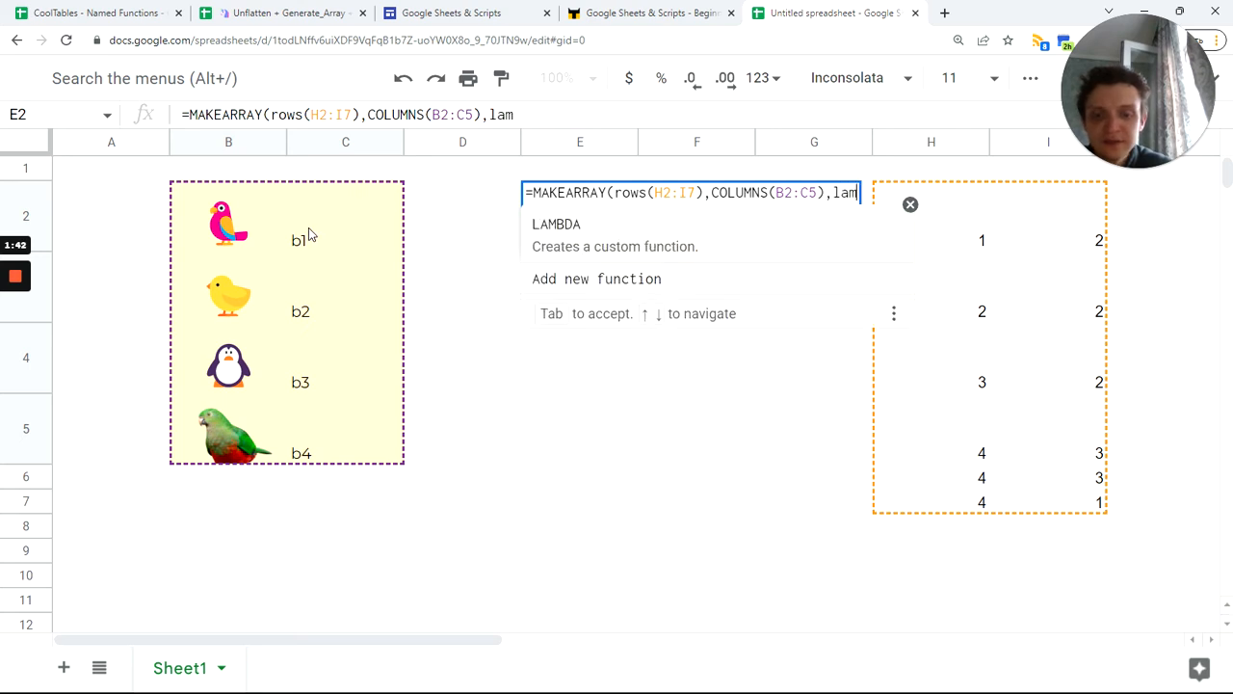
pyautogui.press('Tab')
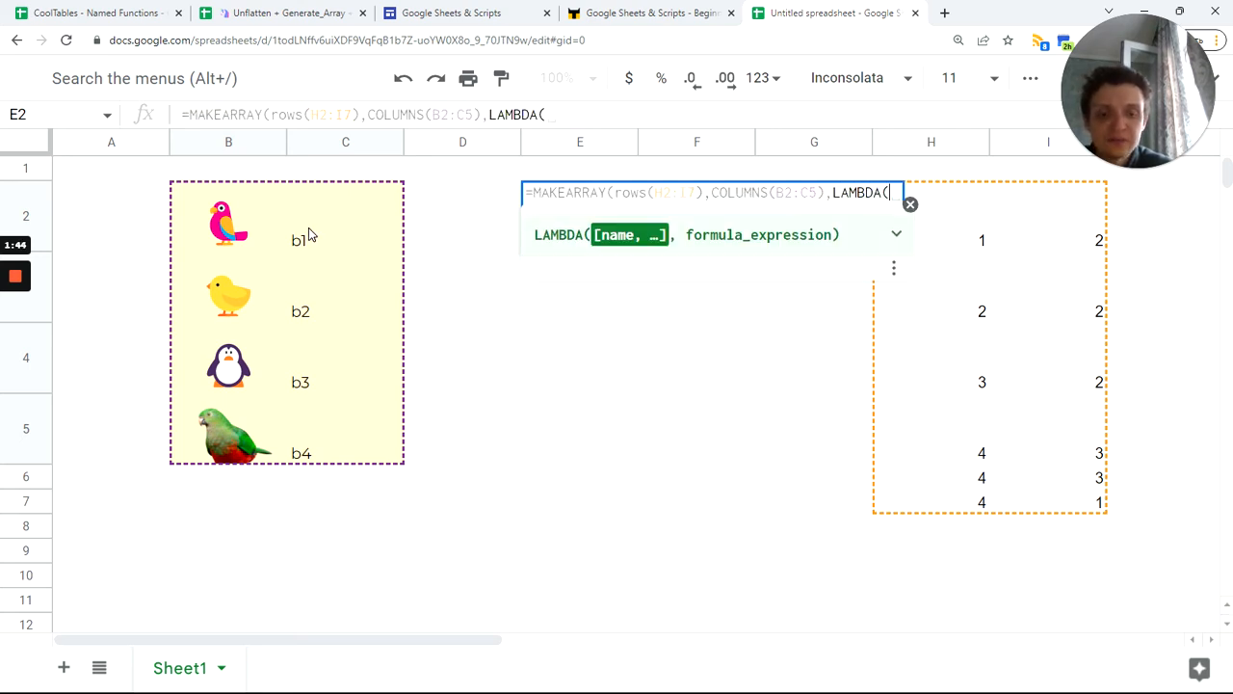
pyautogui.write('r')
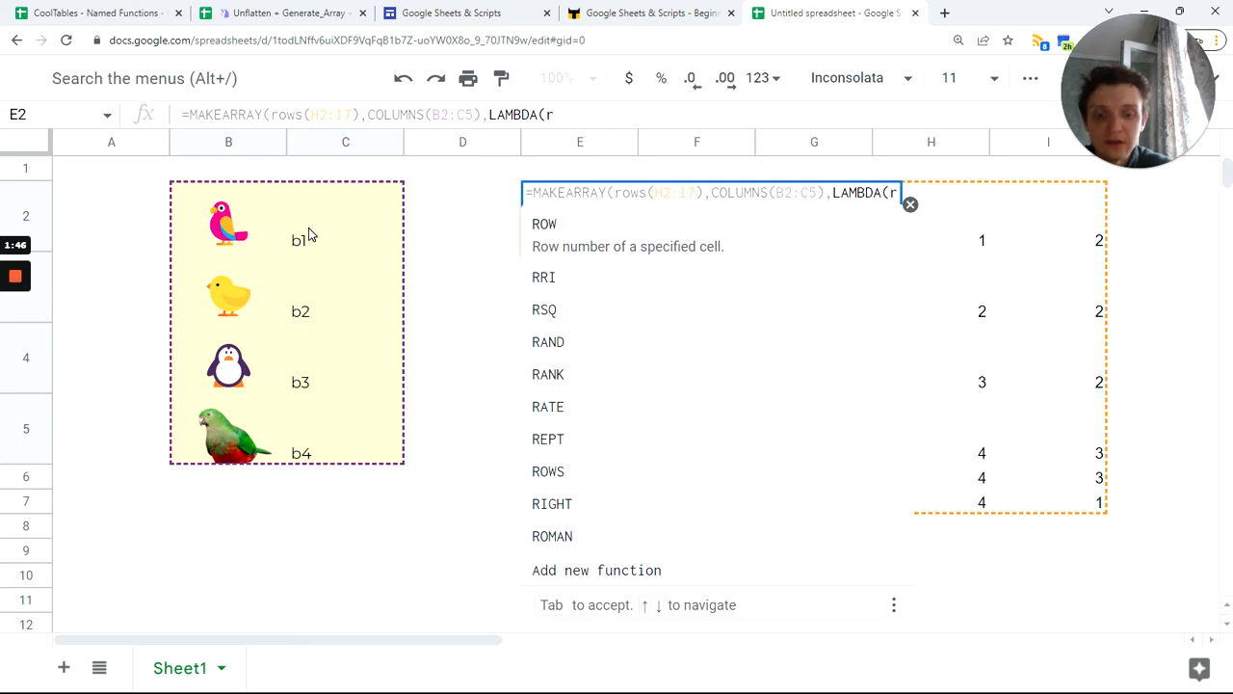
pyautogui.write(',c,')
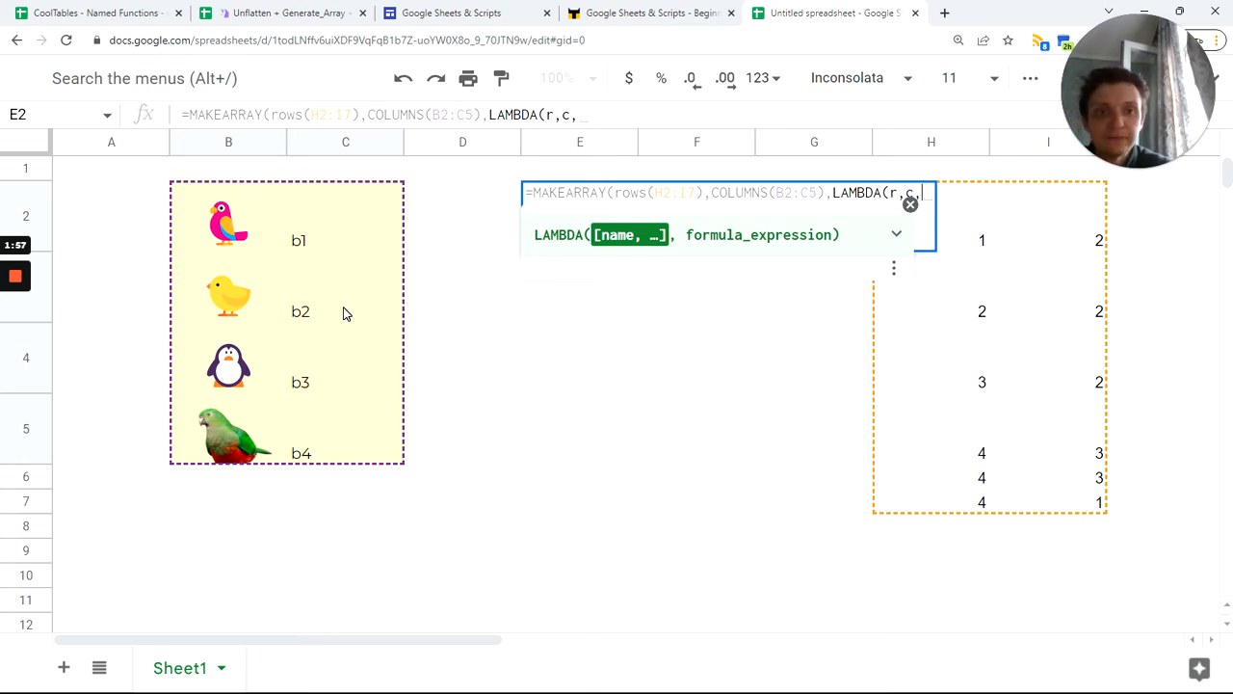
# Add an INDEX function as the LAMBDA expression, with B2:C5 as reference, c as column and the row argument left empty
pyautogui.write('index')
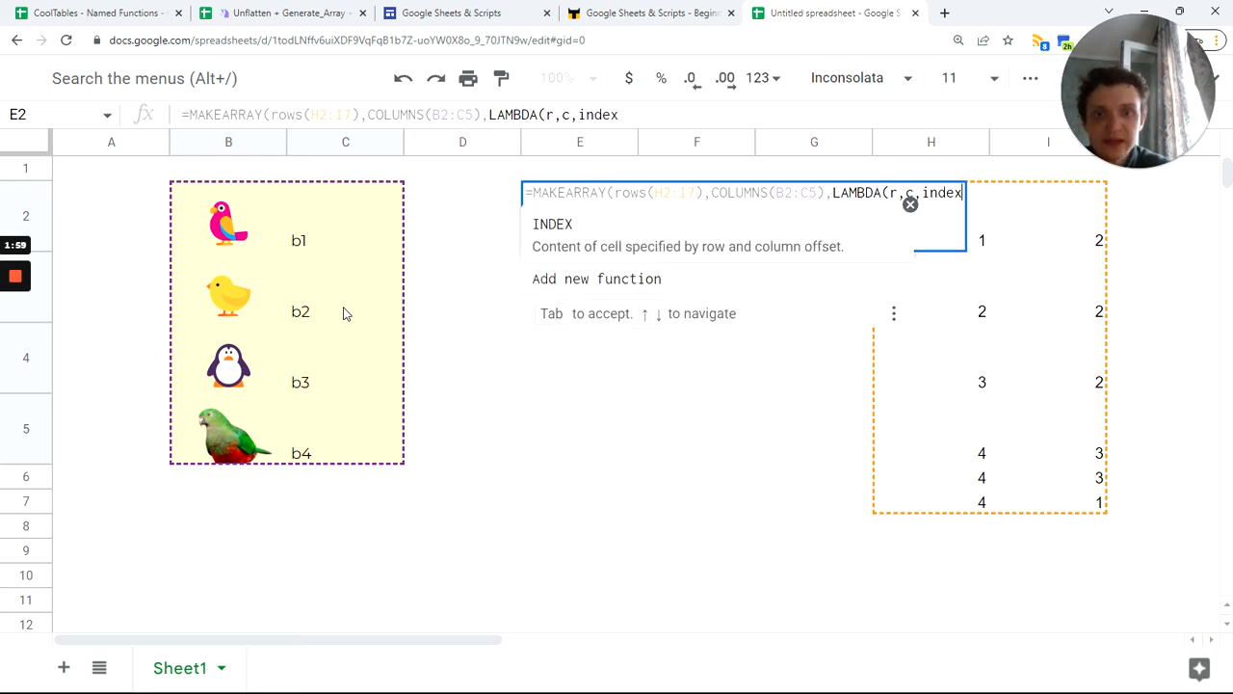
pyautogui.write('(')
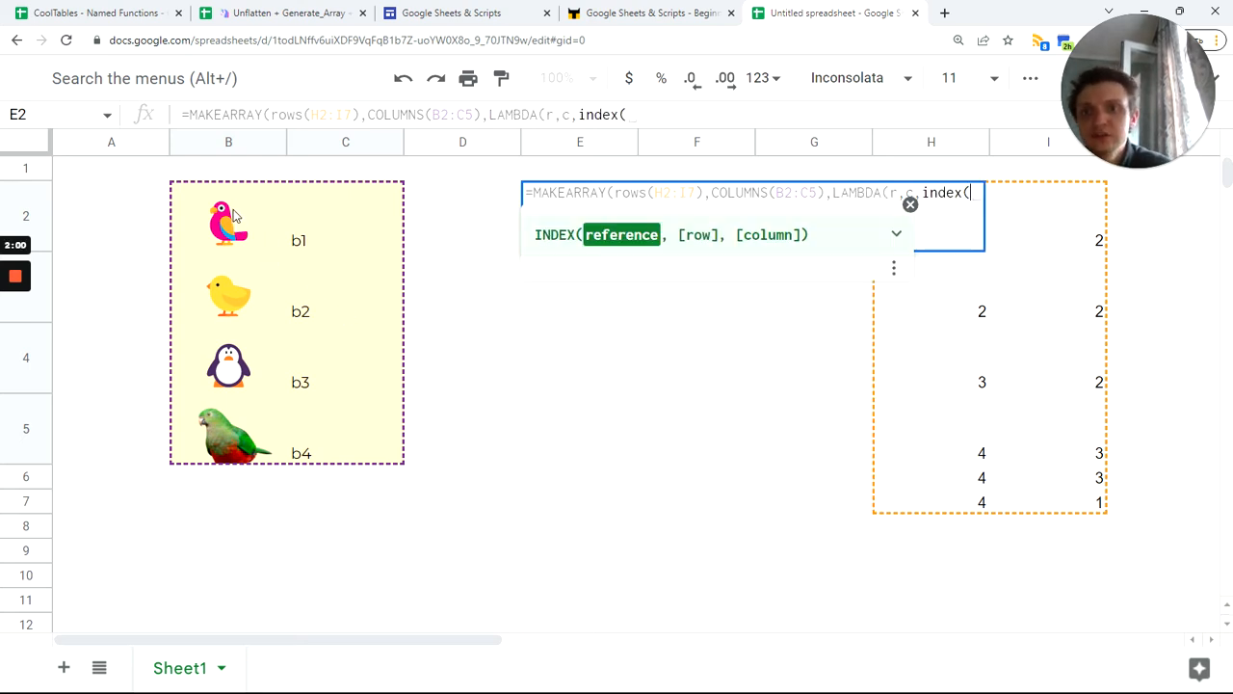
pyautogui.moveTo(228, 211); pyautogui.dragTo(355, 453)
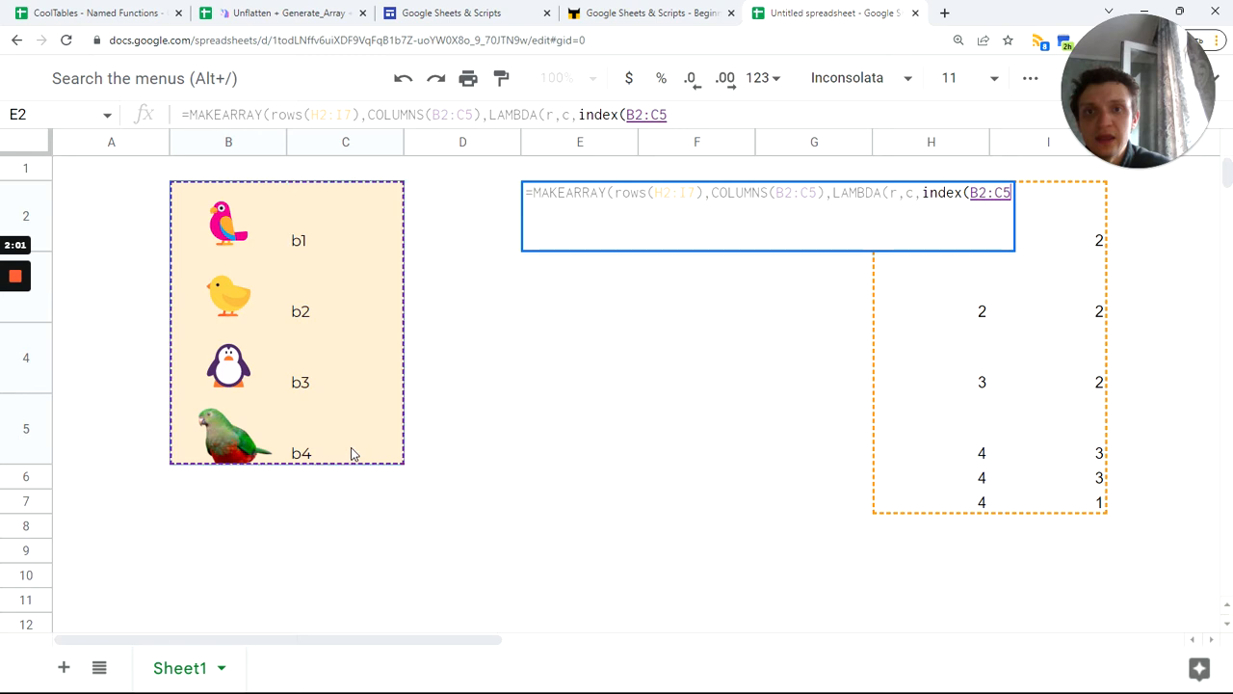
pyautogui.write(',')
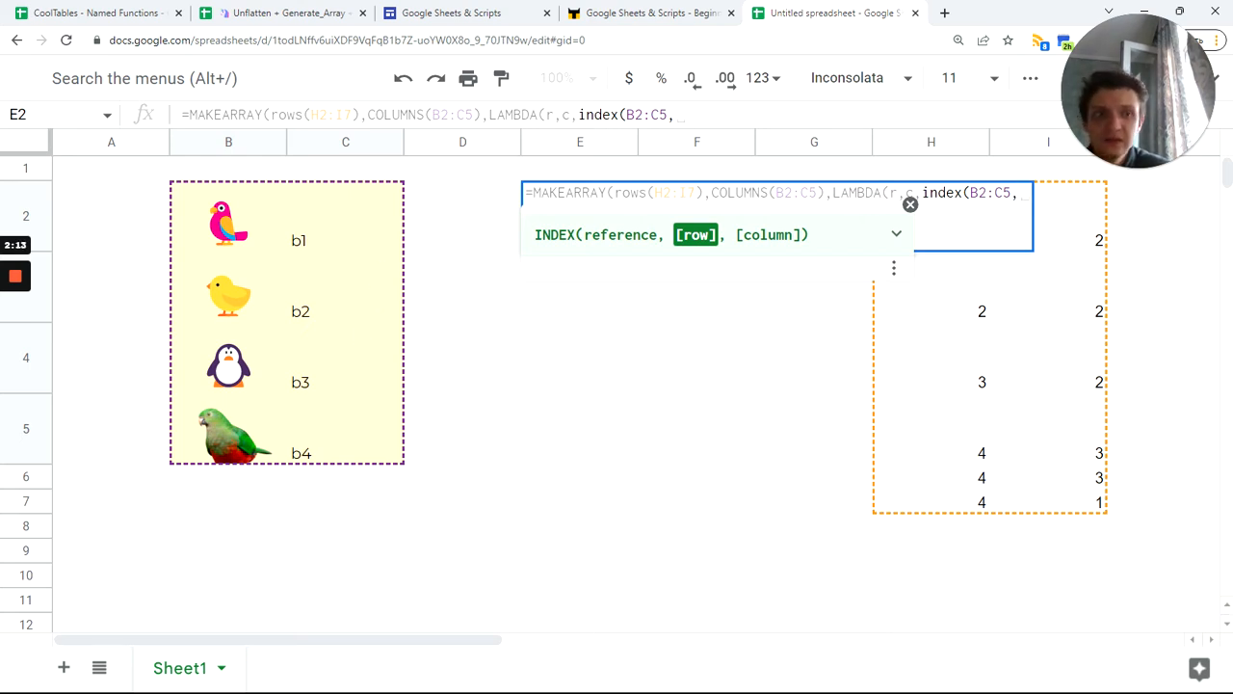
pyautogui.click(677, 115)
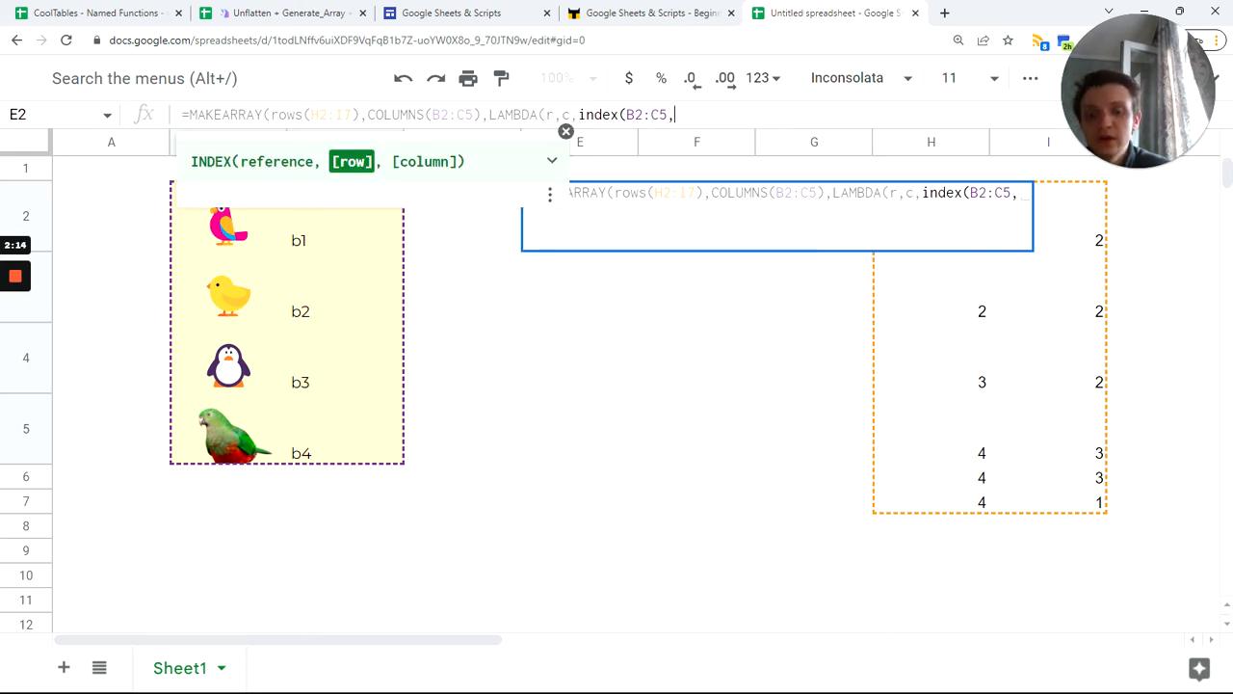
pyautogui.write(',c)')
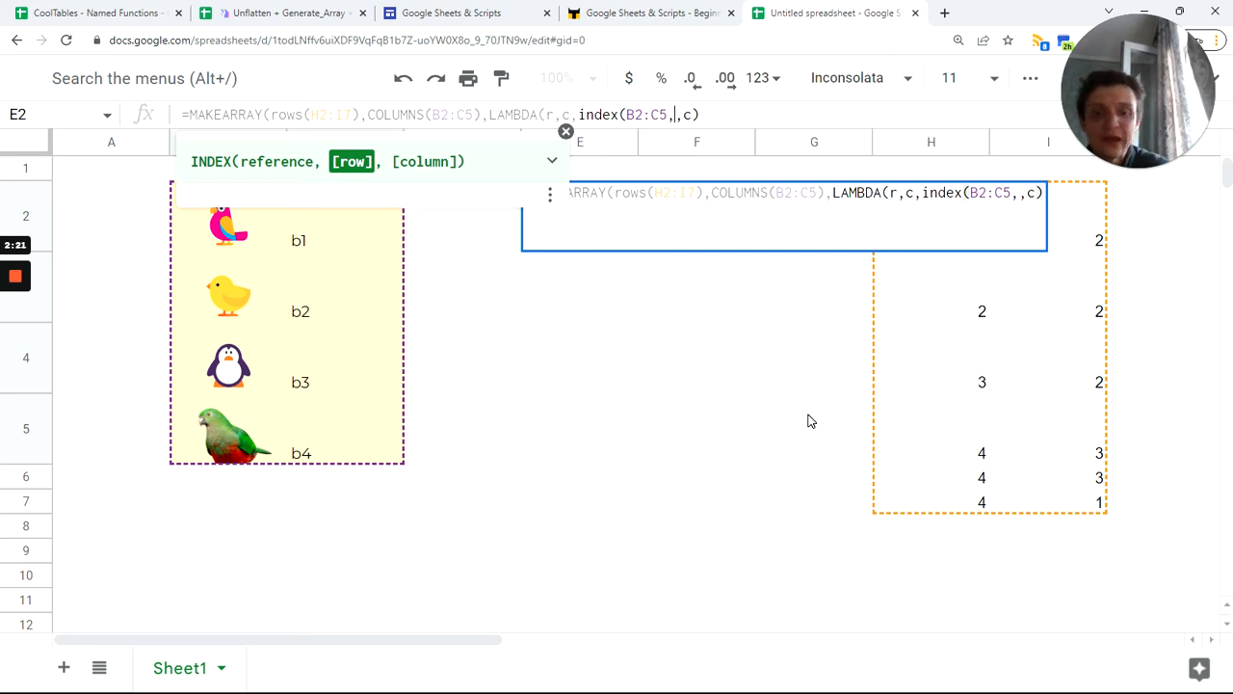
# Fill the outer INDEX's row argument with the nested function index(H2:I7,r,c)
pyautogui.write('index')
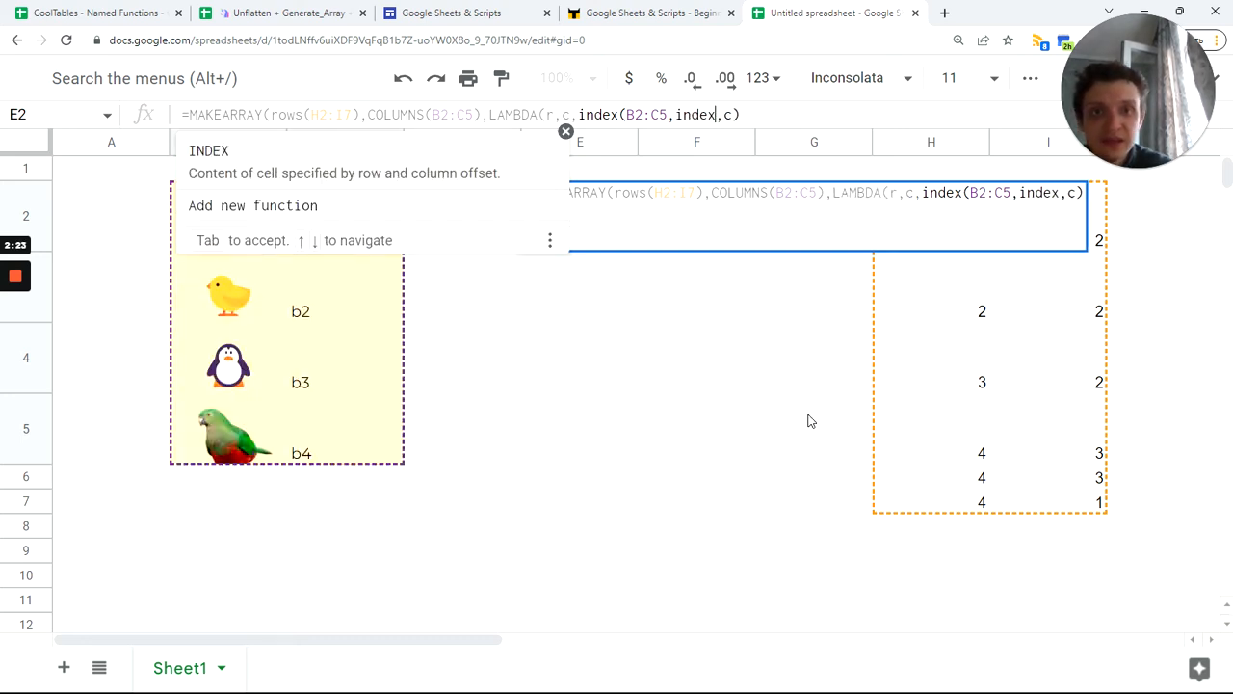
pyautogui.write('(')
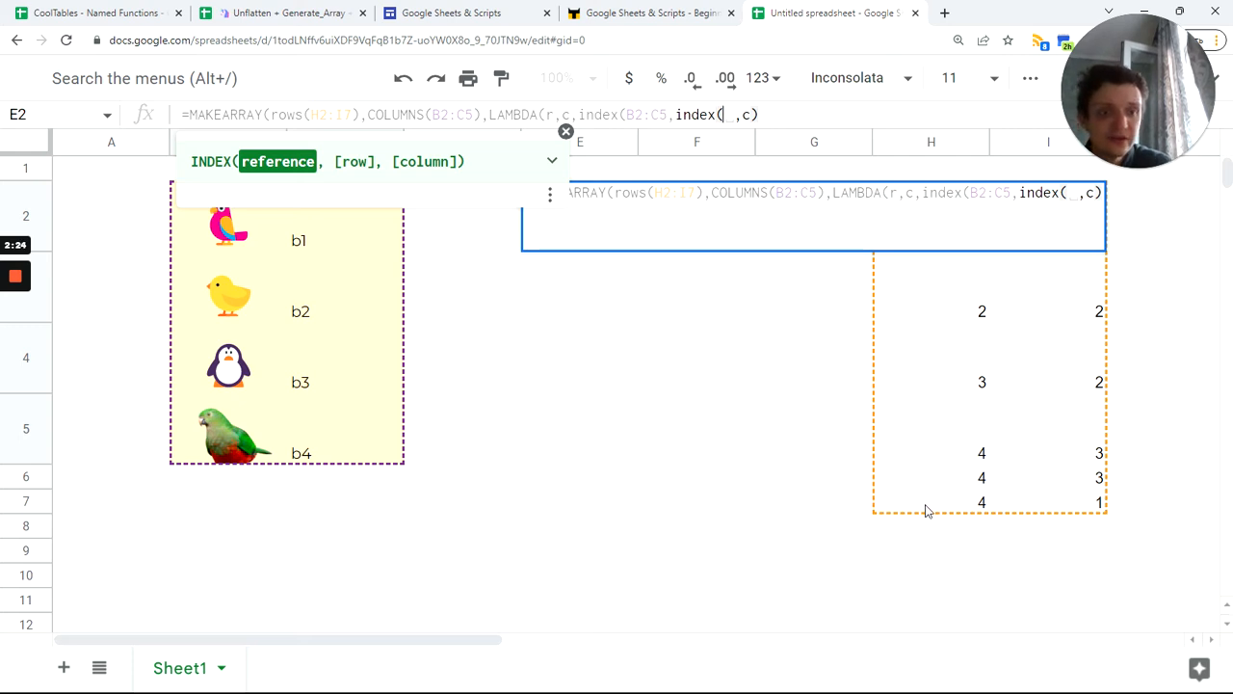
pyautogui.moveTo(929, 508); pyautogui.dragTo(1037, 224)
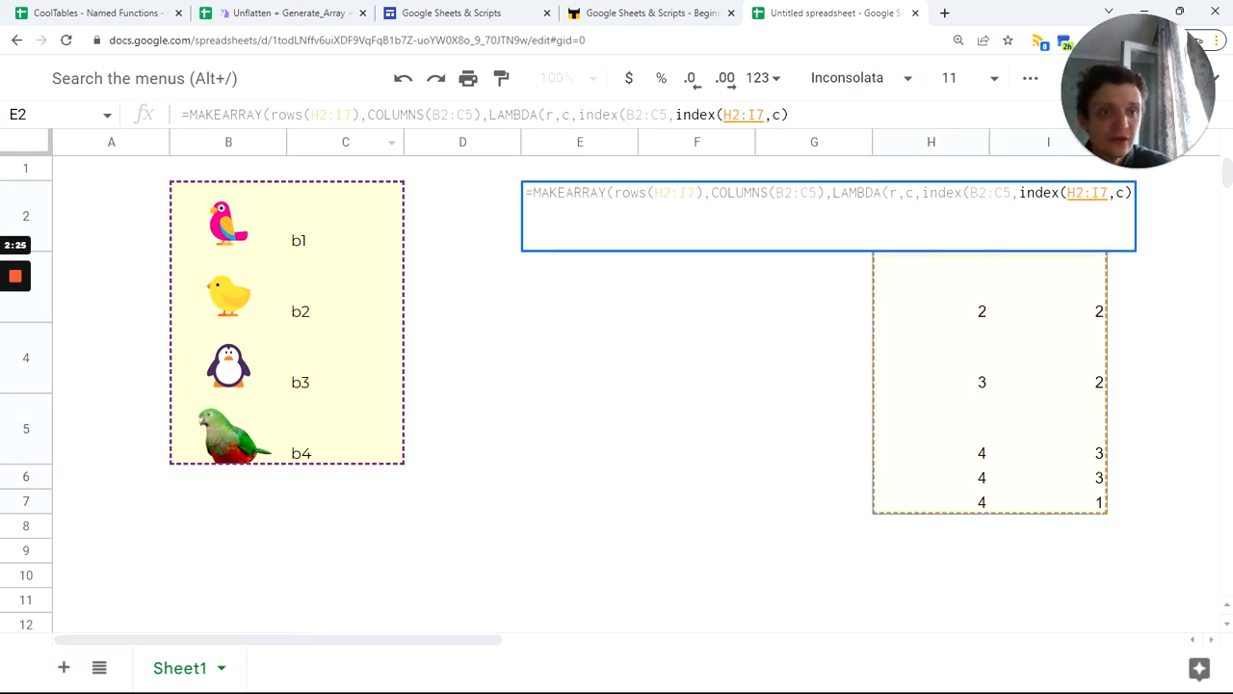
pyautogui.click(777, 116)
pyautogui.write(',')
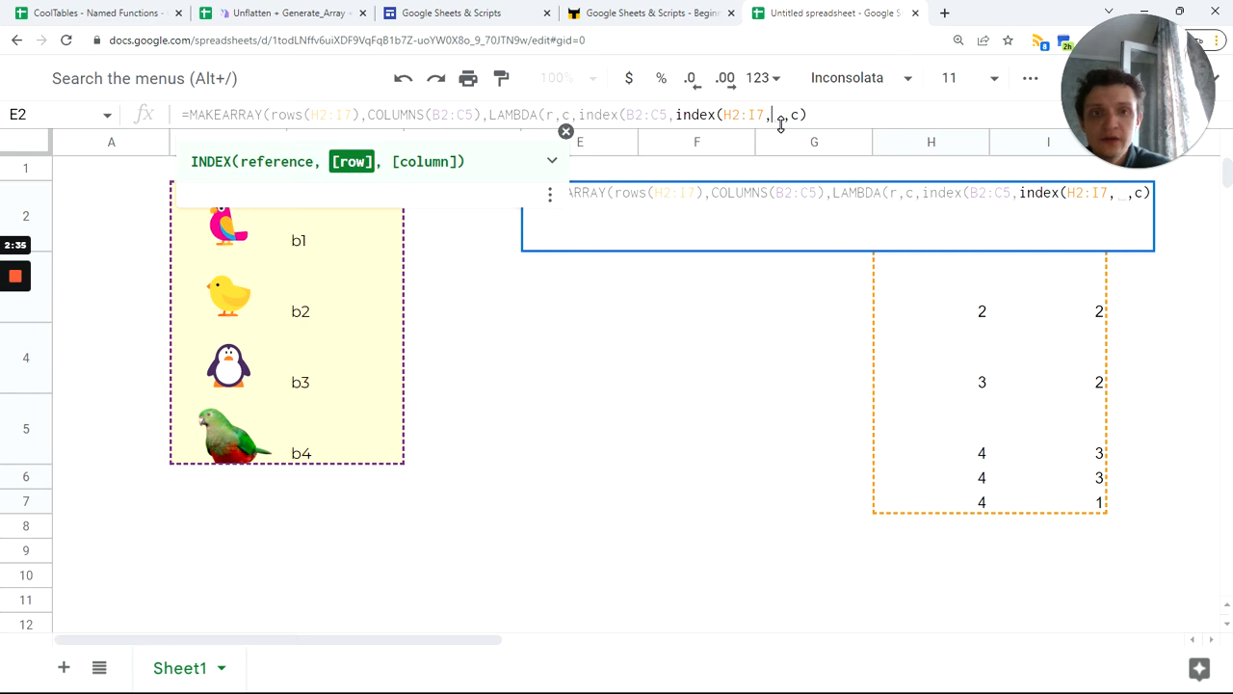
pyautogui.write('r,c')
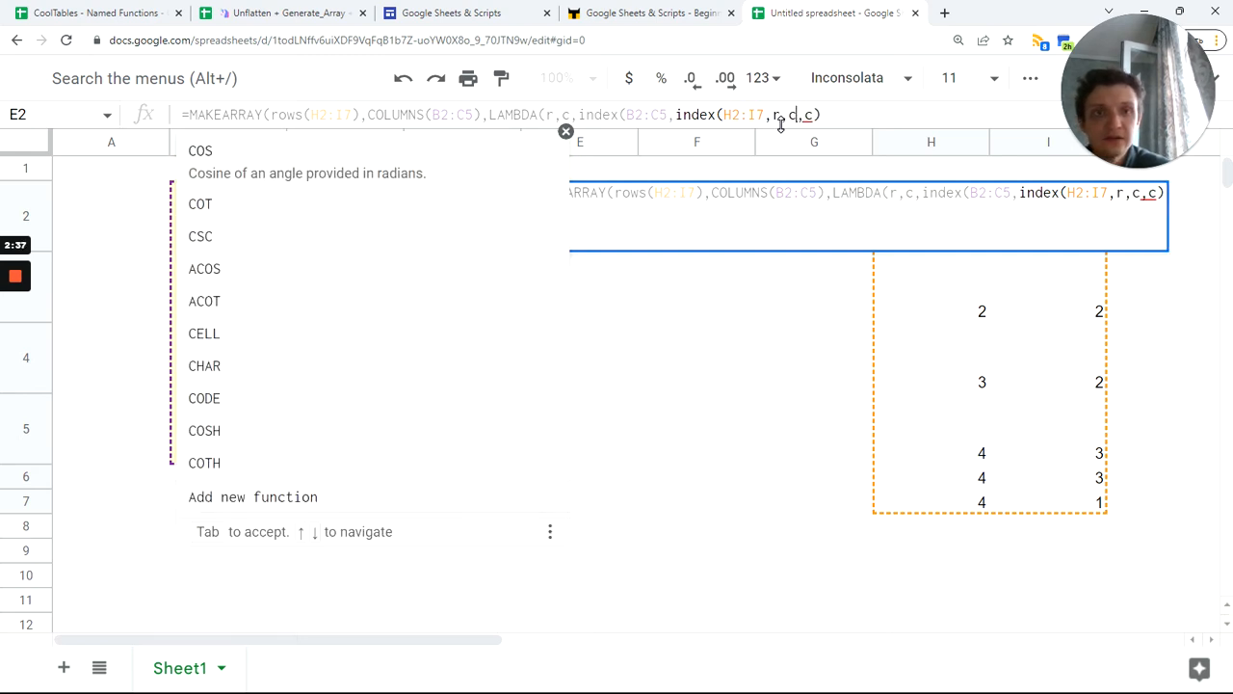
pyautogui.write(')')
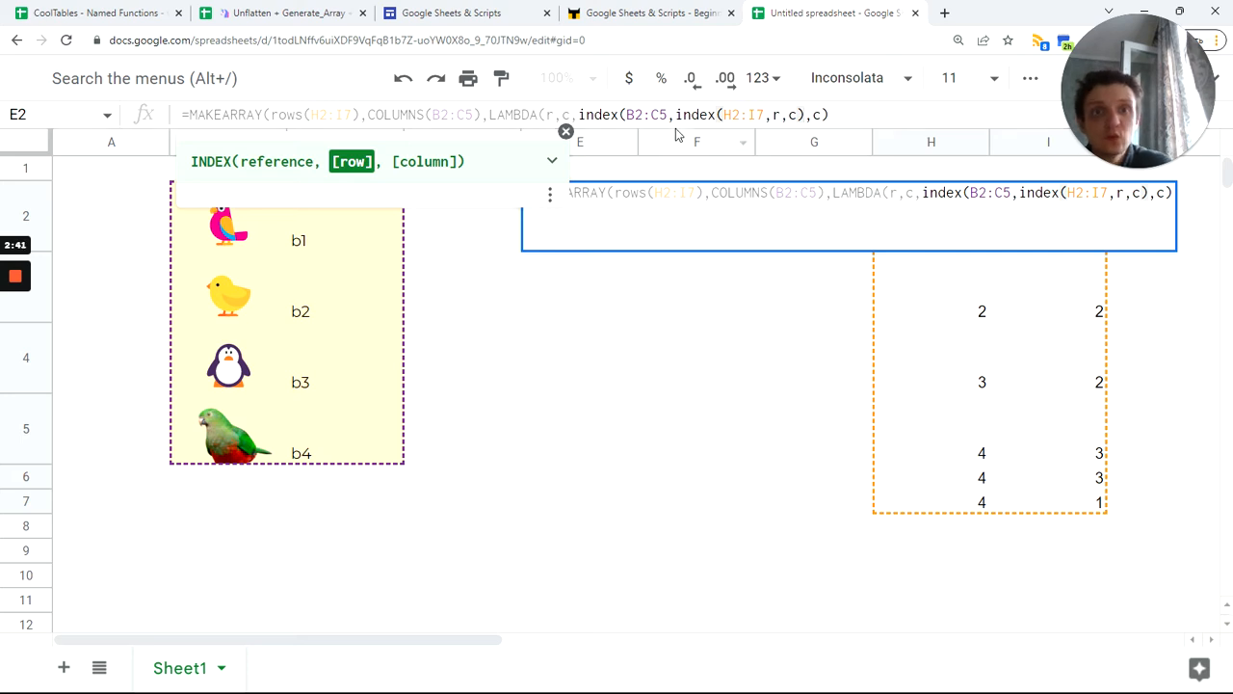
# Check the nested INDEX and the column argument c, and enter the finished MAKEARRAY formula in E2
pyautogui.moveTo(805, 115); pyautogui.dragTo(675, 115)
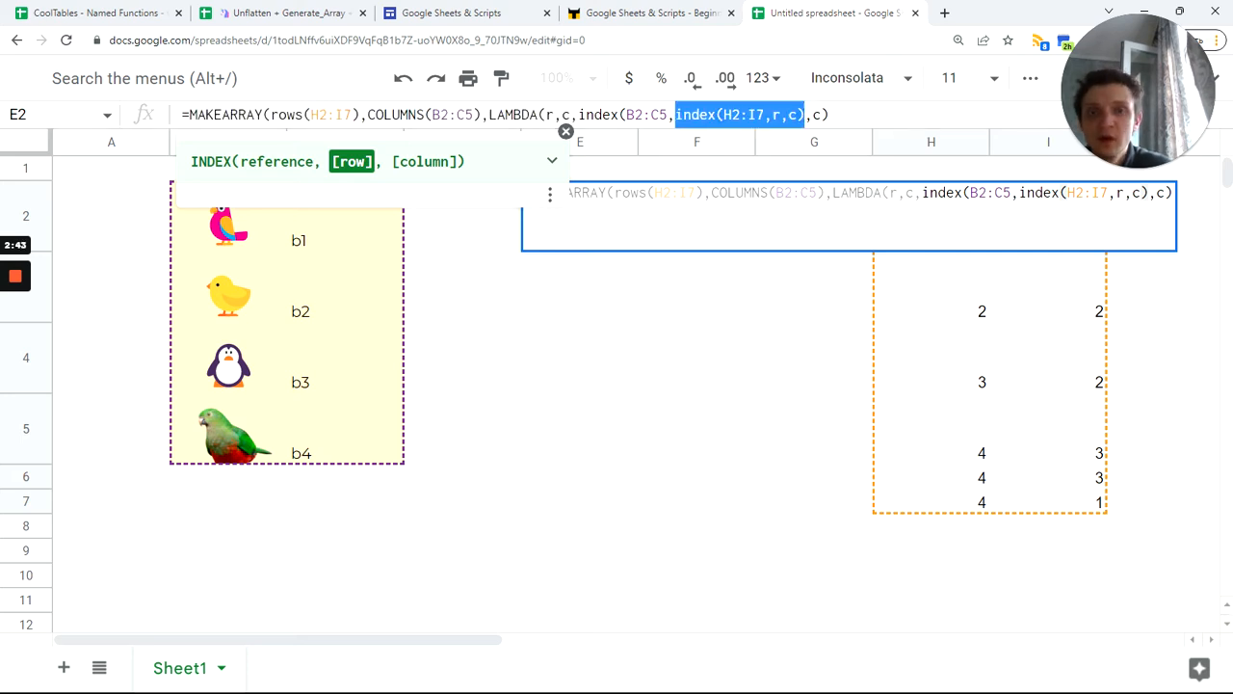
pyautogui.press('Right')
pyautogui.press('Right')
pyautogui.press('Right')
pyautogui.press('Right')
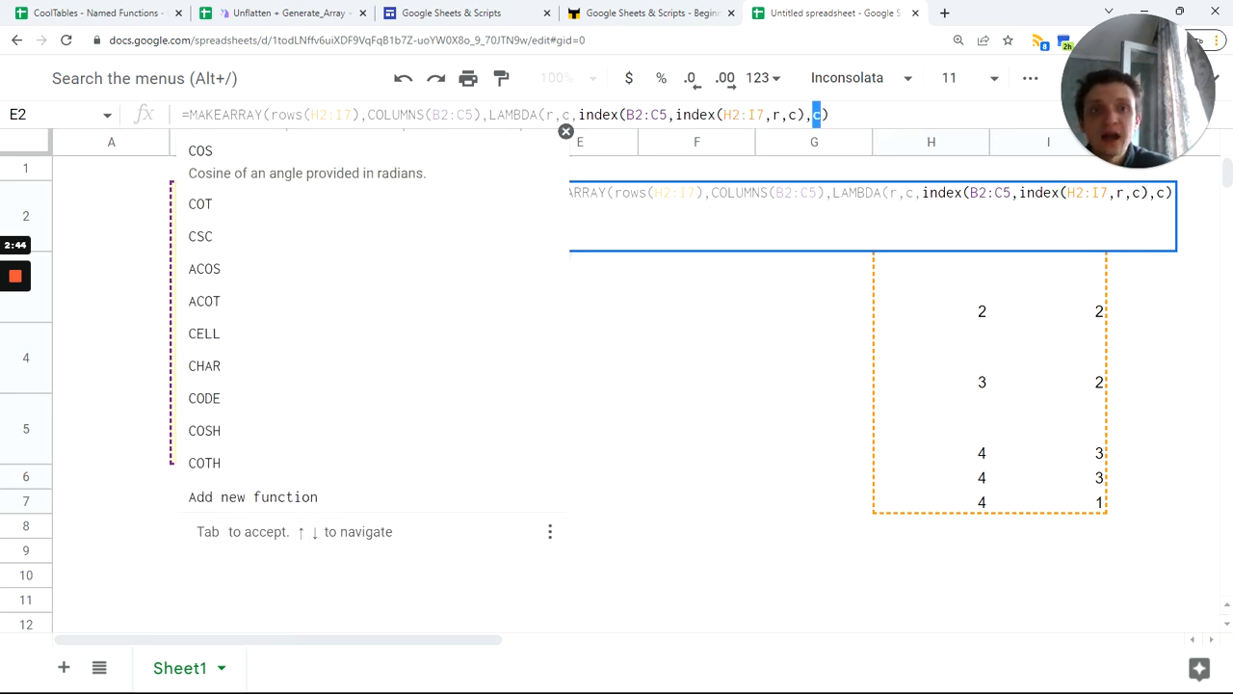
pyautogui.press('Return')
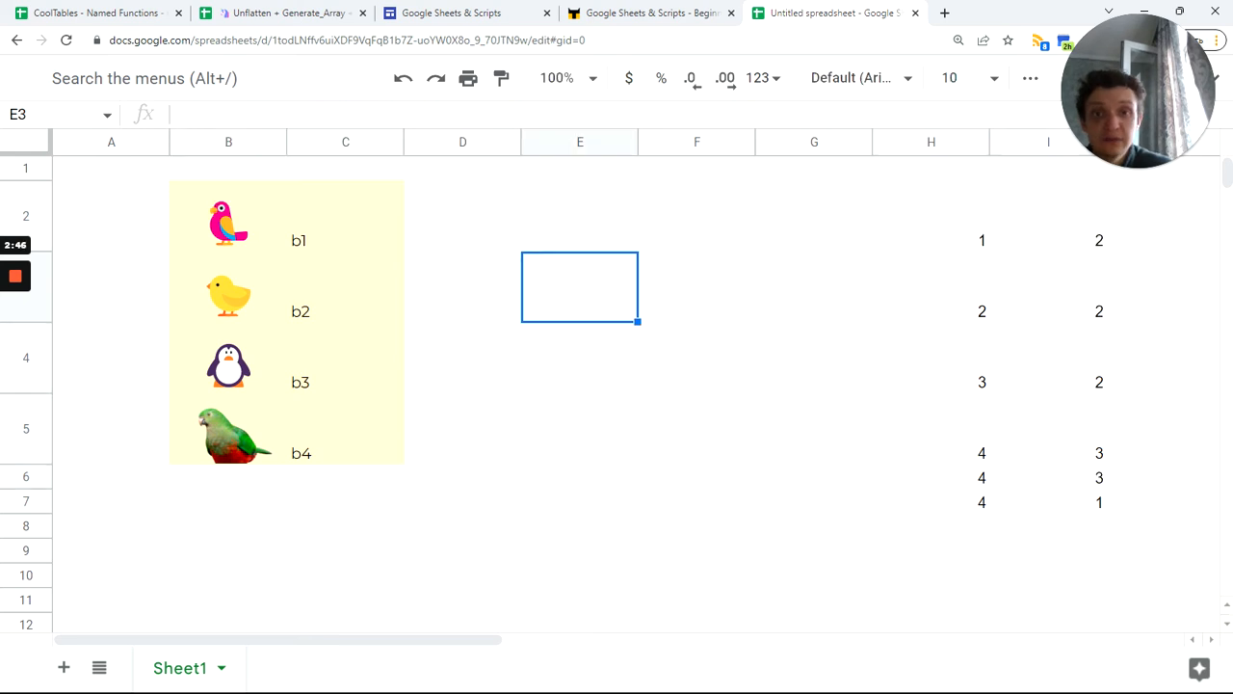
pyautogui.click(574, 247)
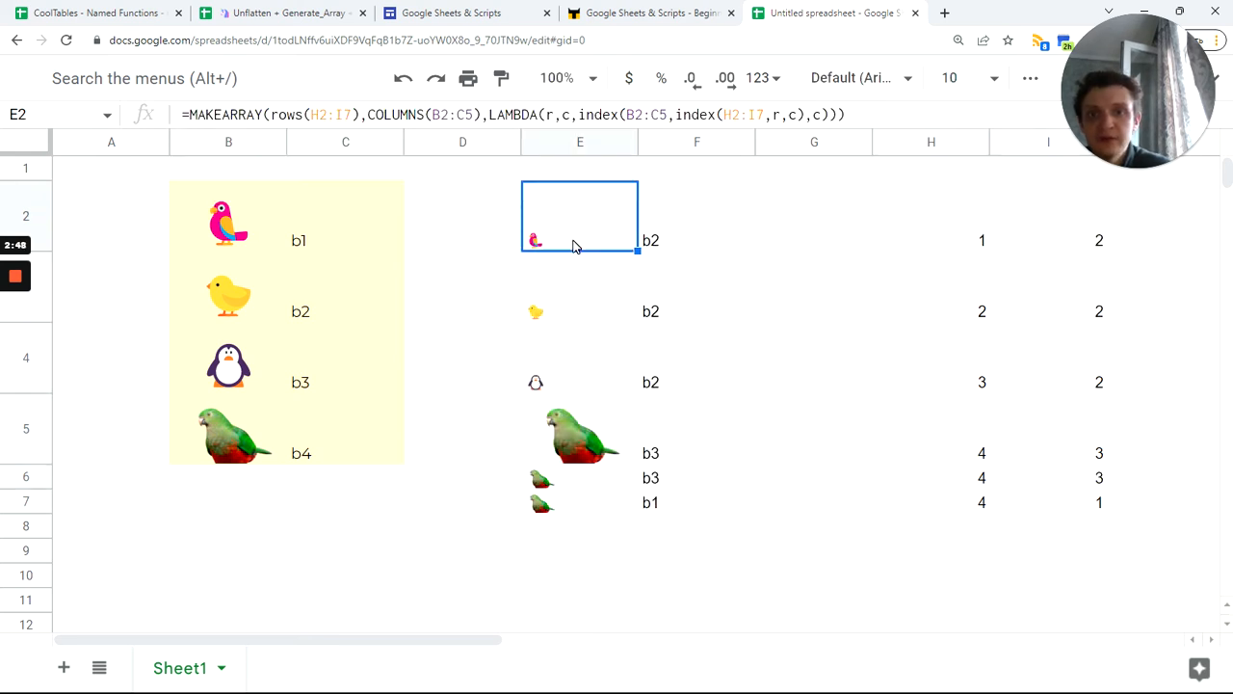
# Try a taller row 6 to enlarge its parrot image, and fit the row back to its content
pyautogui.click(573, 443)
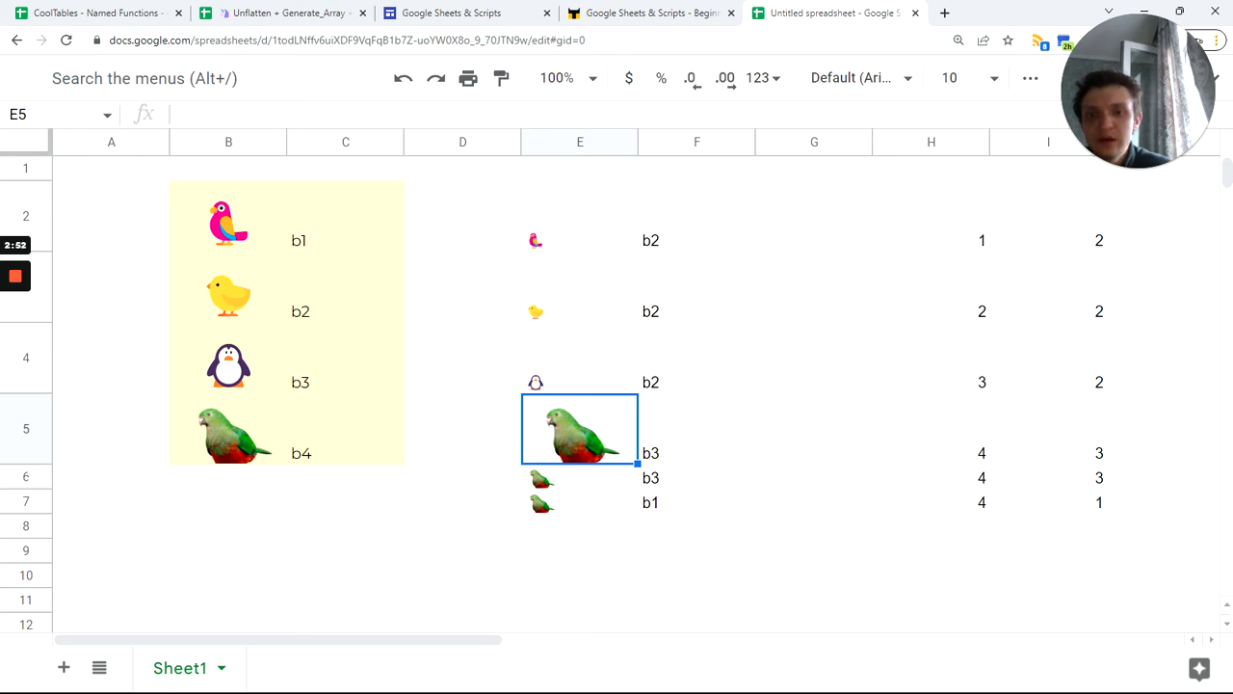
pyautogui.click(36, 482)
pyautogui.moveTo(30, 486); pyautogui.dragTo(44, 517)
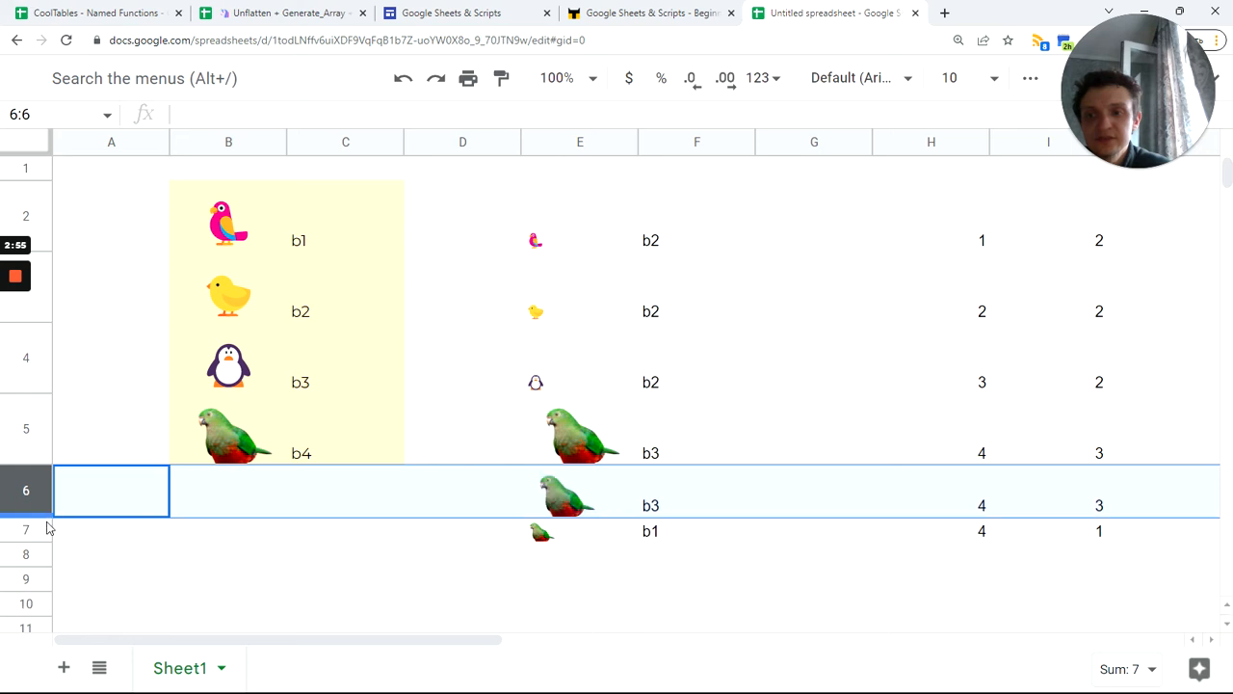
pyautogui.doubleClick(46, 520)
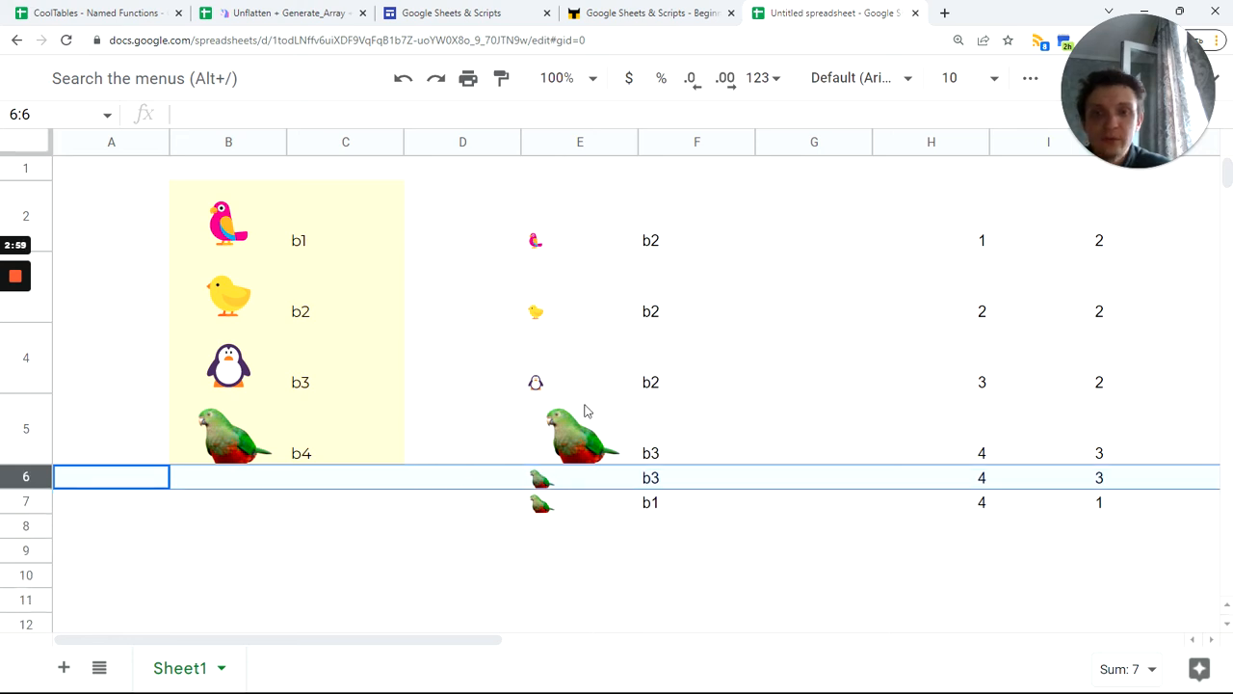
# Compare the result range E2:F7 with the bird table, and set the index in cell H7 to 3
pyautogui.moveTo(548, 245); pyautogui.dragTo(664, 517)
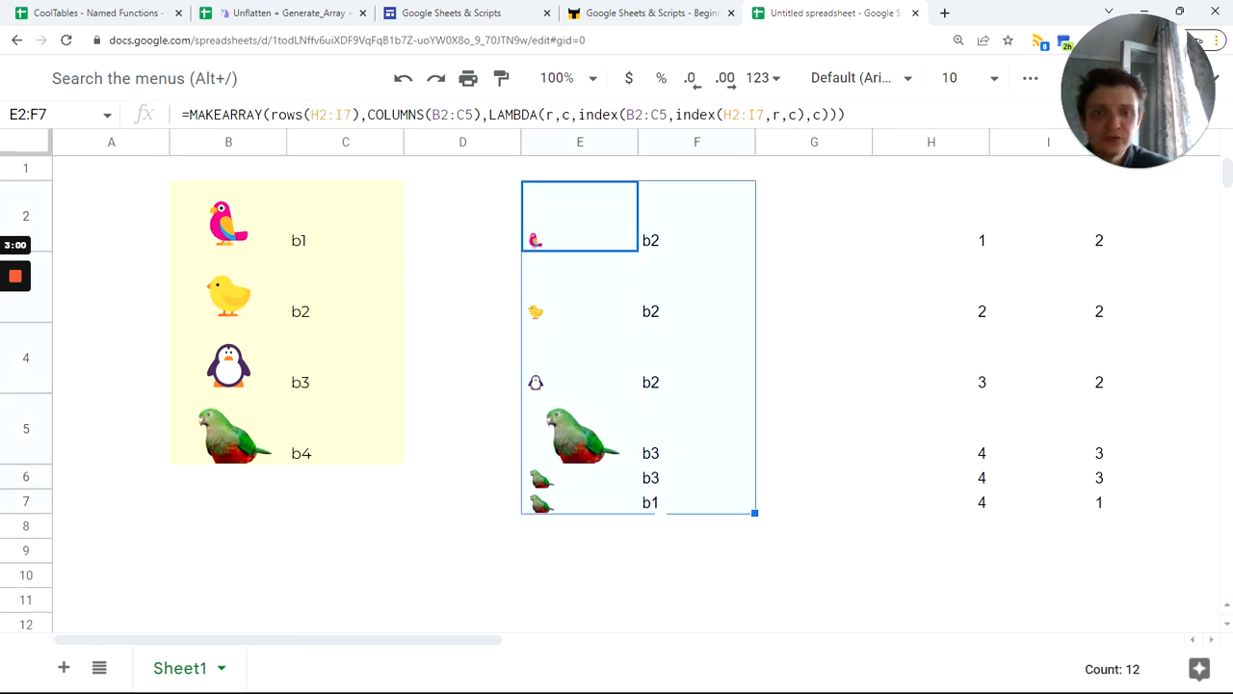
pyautogui.moveTo(229, 216); pyautogui.dragTo(353, 448)
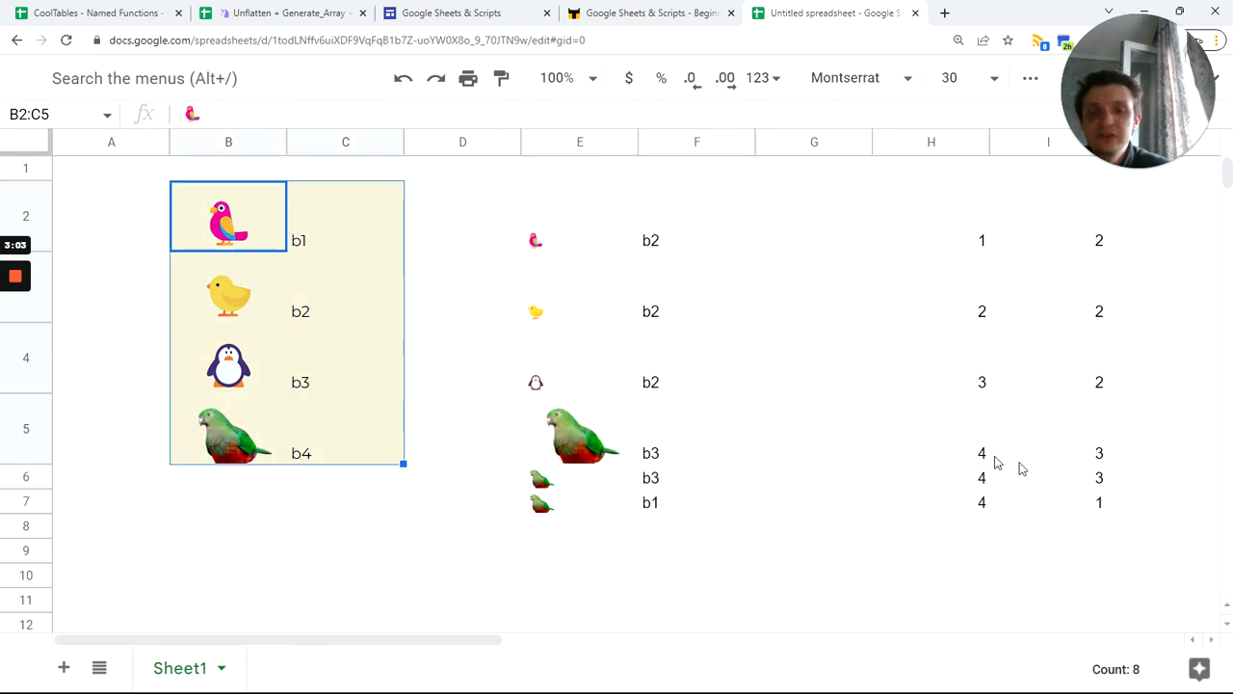
pyautogui.moveTo(1019, 461); pyautogui.dragTo(971, 501)
pyautogui.moveTo(975, 454); pyautogui.dragTo(975, 502)
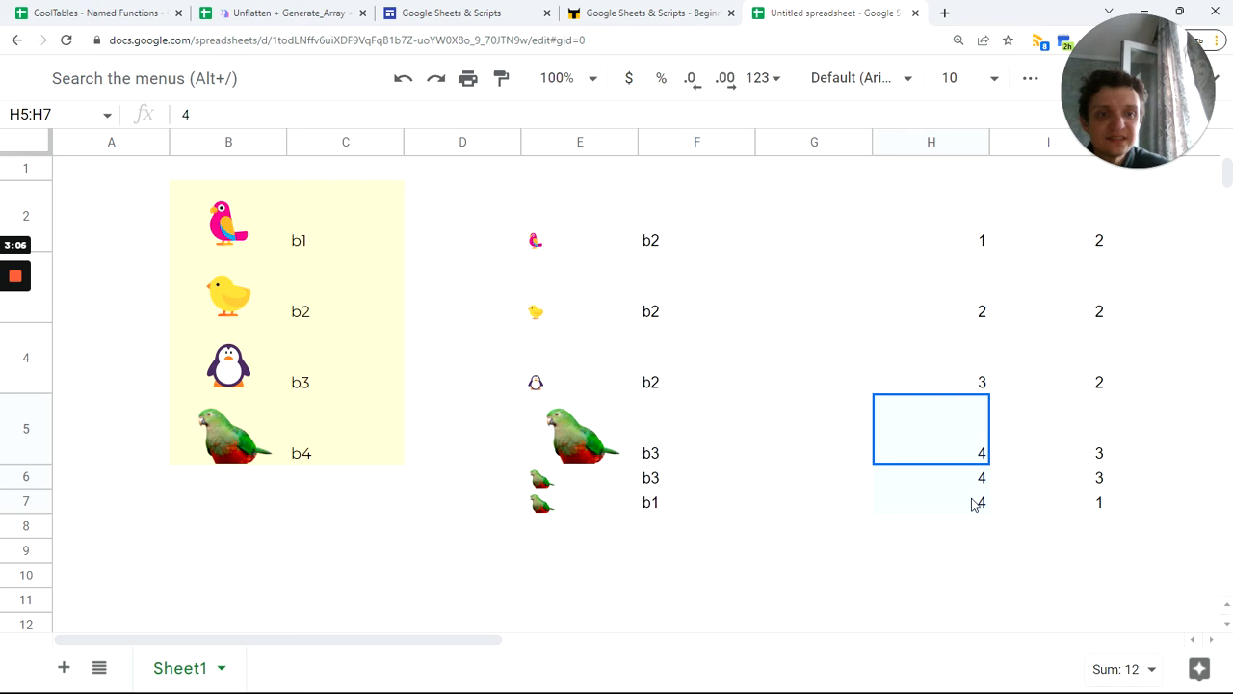
pyautogui.click(976, 504)
pyautogui.write('3')
pyautogui.press('Return')
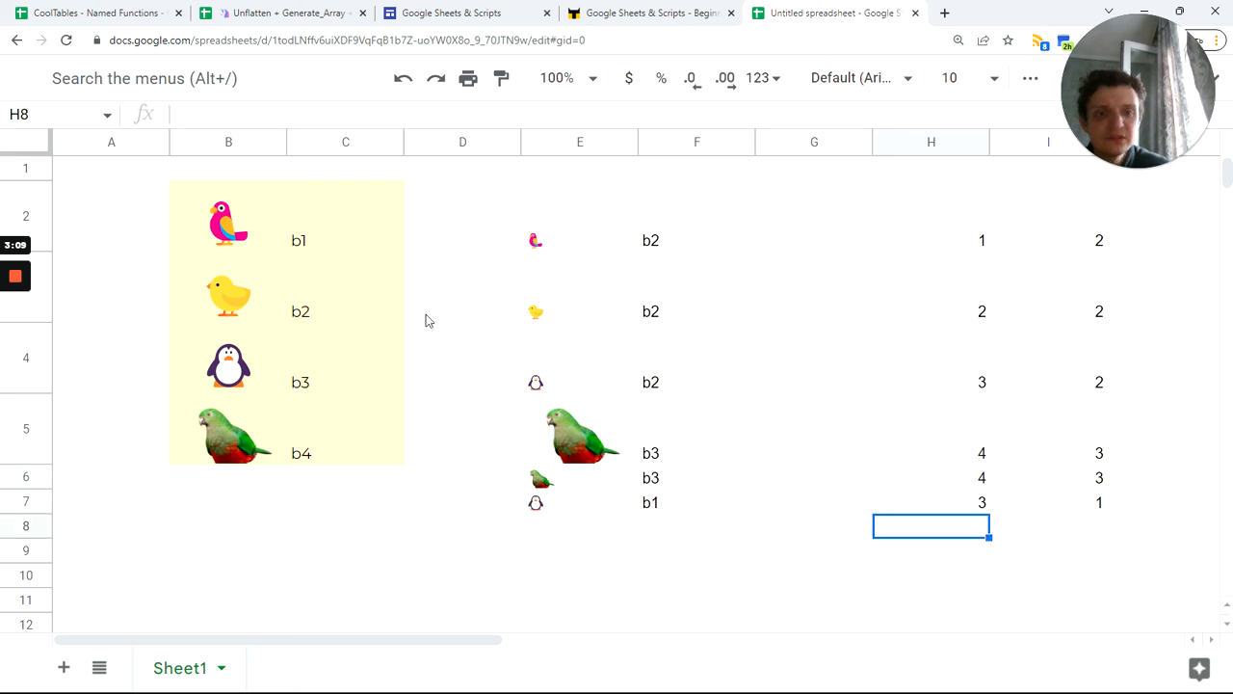
# Compare the penguin image and the labels in C2:C5 of the bird table with the formula's output in columns E and F
pyautogui.click(248, 378)
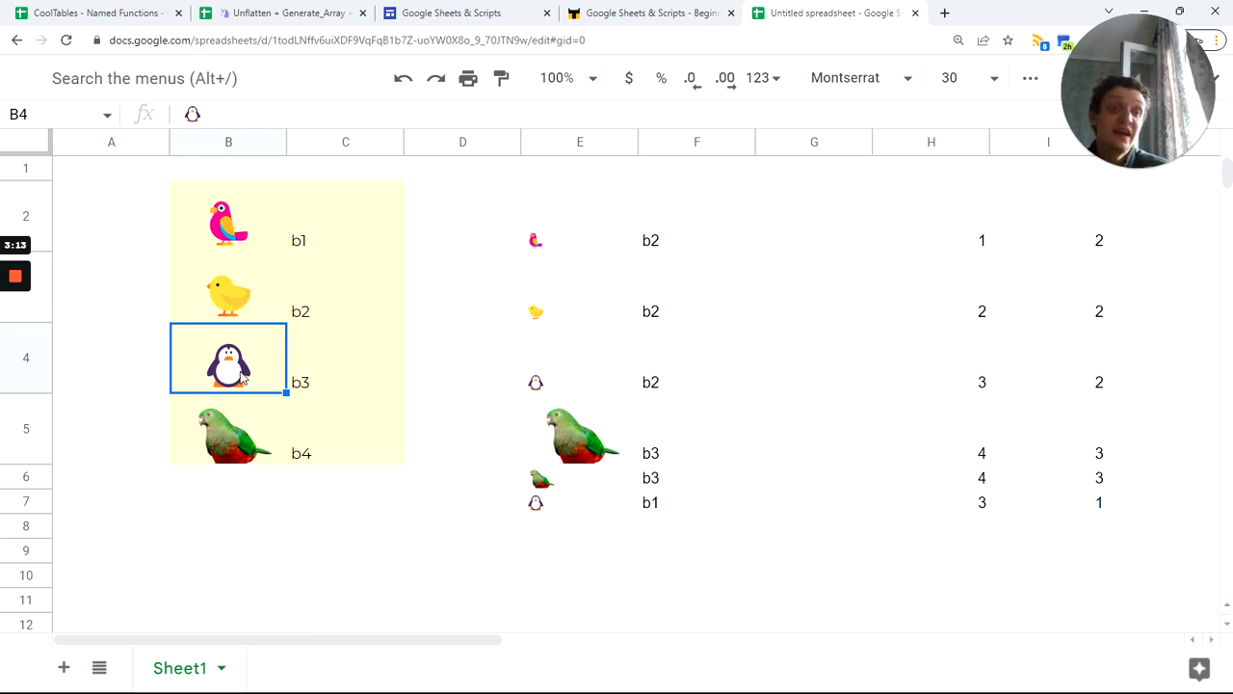
pyautogui.click(648, 256)
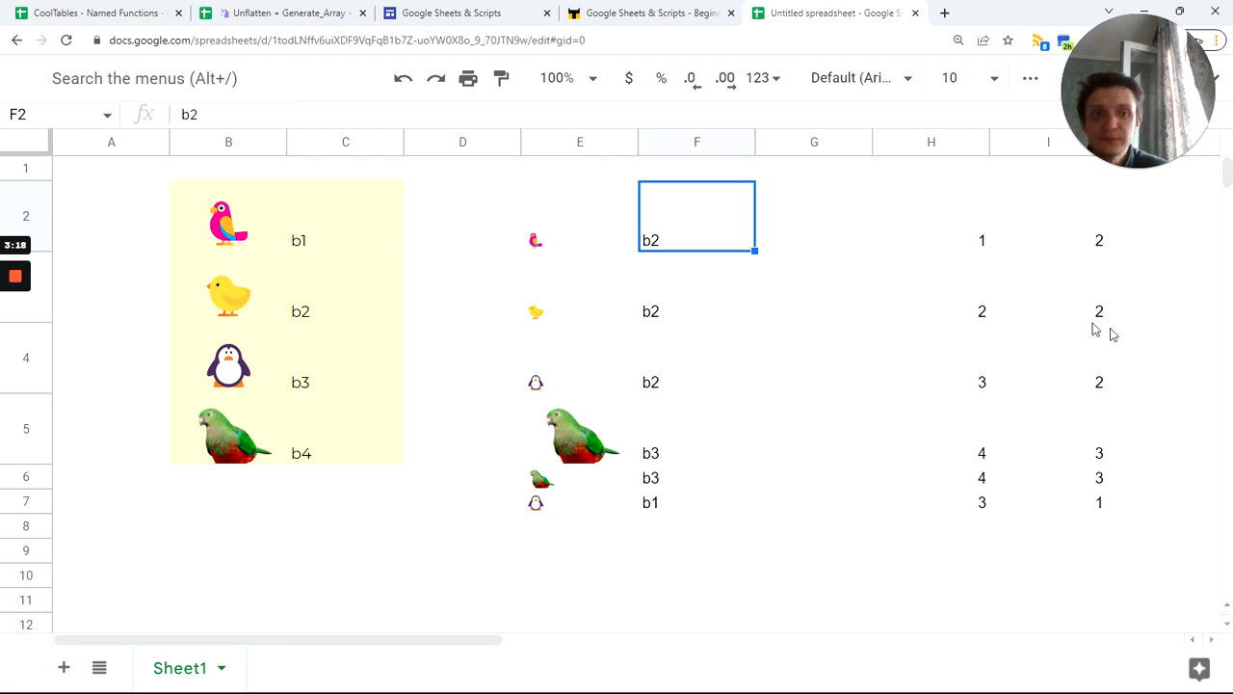
pyautogui.click(329, 245)
pyautogui.click(339, 304)
pyautogui.click(336, 375)
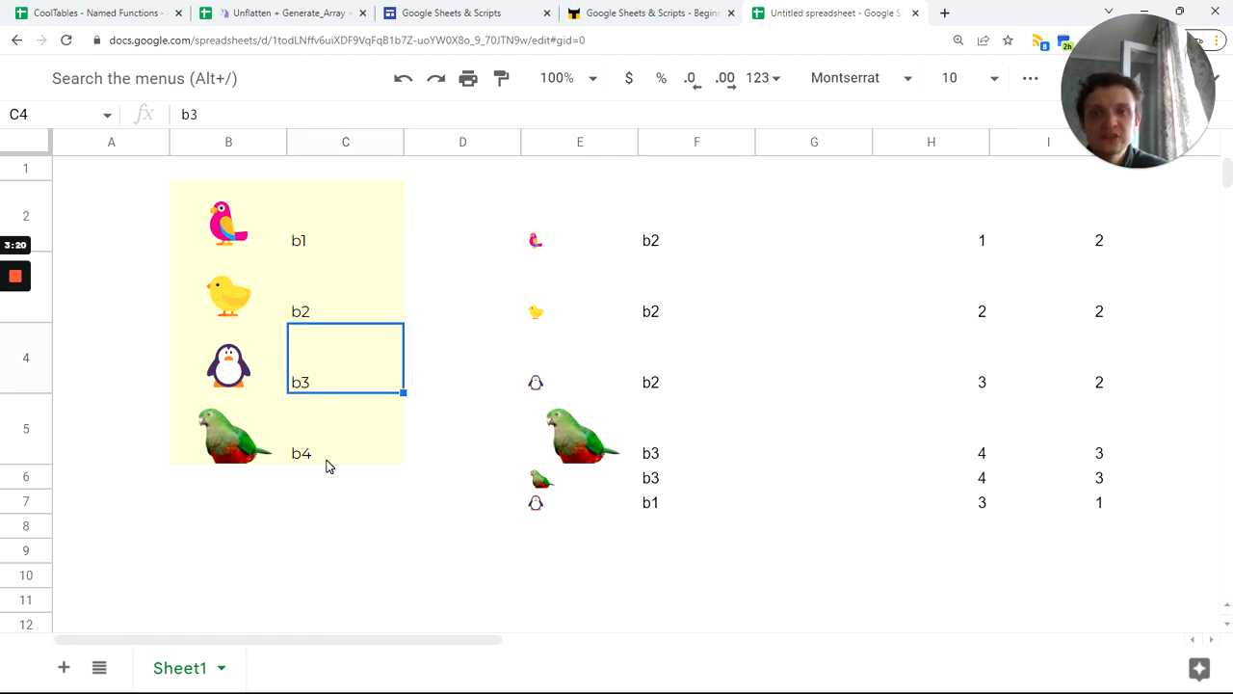
pyautogui.click(327, 461)
pyautogui.click(579, 254)
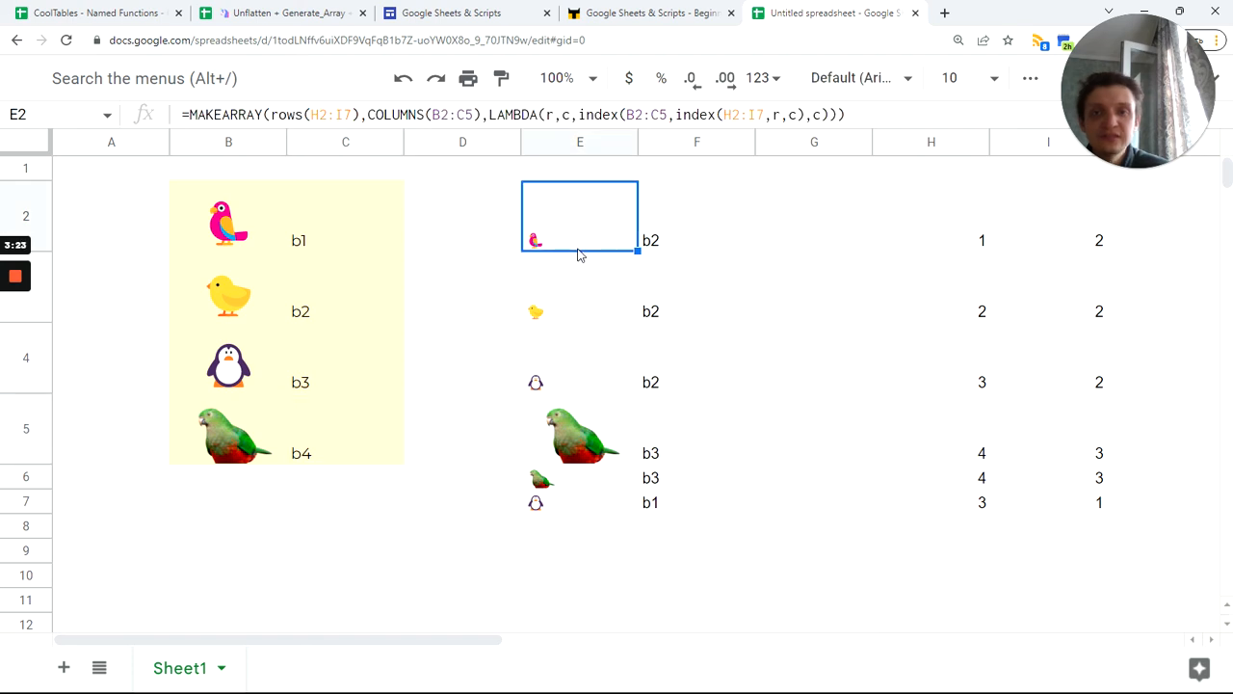
# Examine how the row indexes in H2:I7 relate to the output of the formula in E2
pyautogui.moveTo(1002, 248); pyautogui.dragTo(1093, 512)
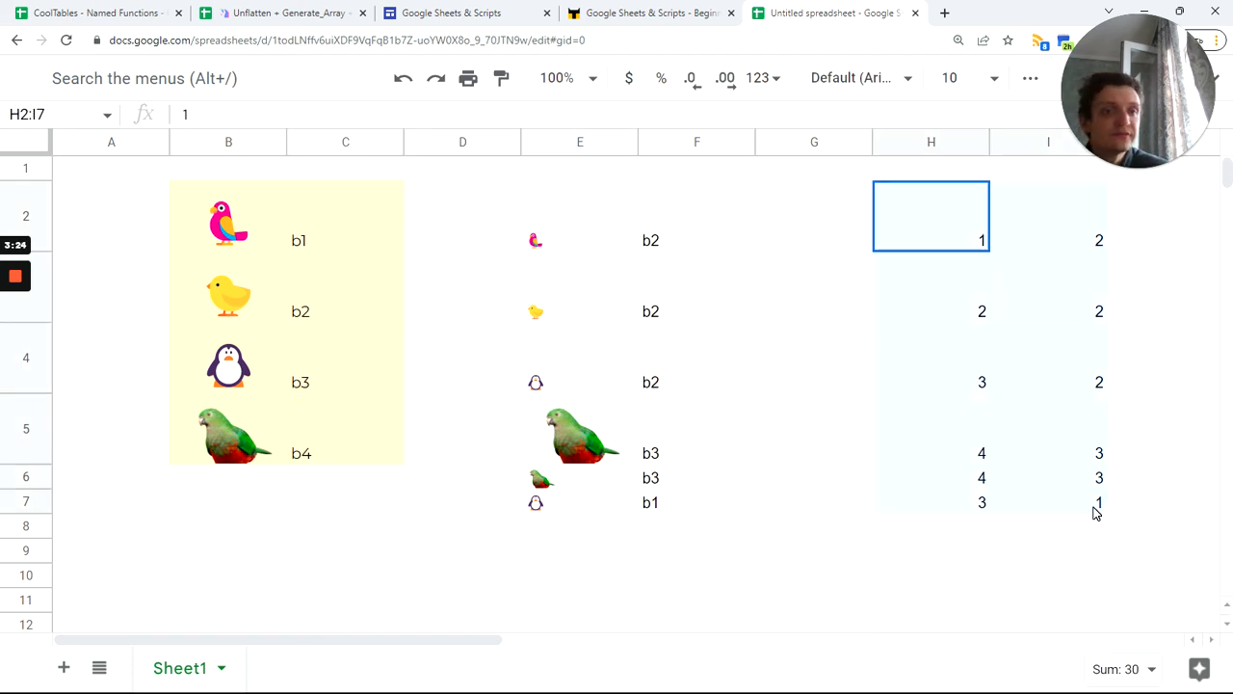
pyautogui.click(513, 245)
pyautogui.click(537, 243)
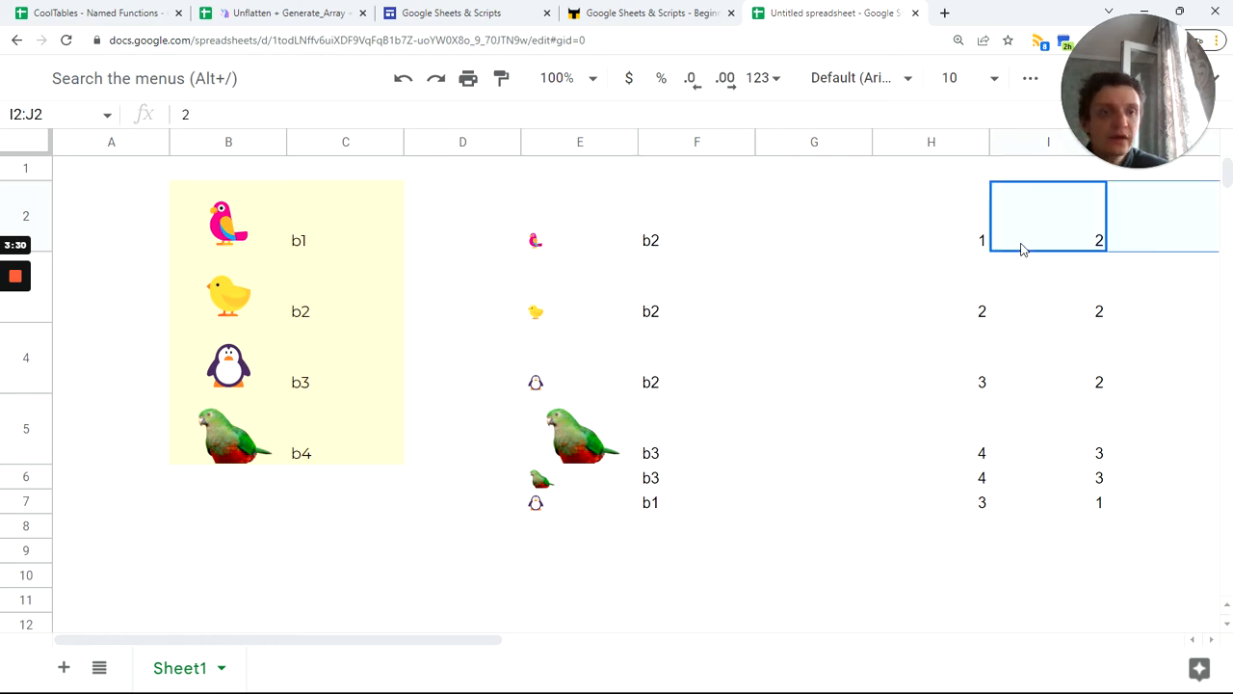
pyautogui.click(980, 237)
pyautogui.click(1163, 242)
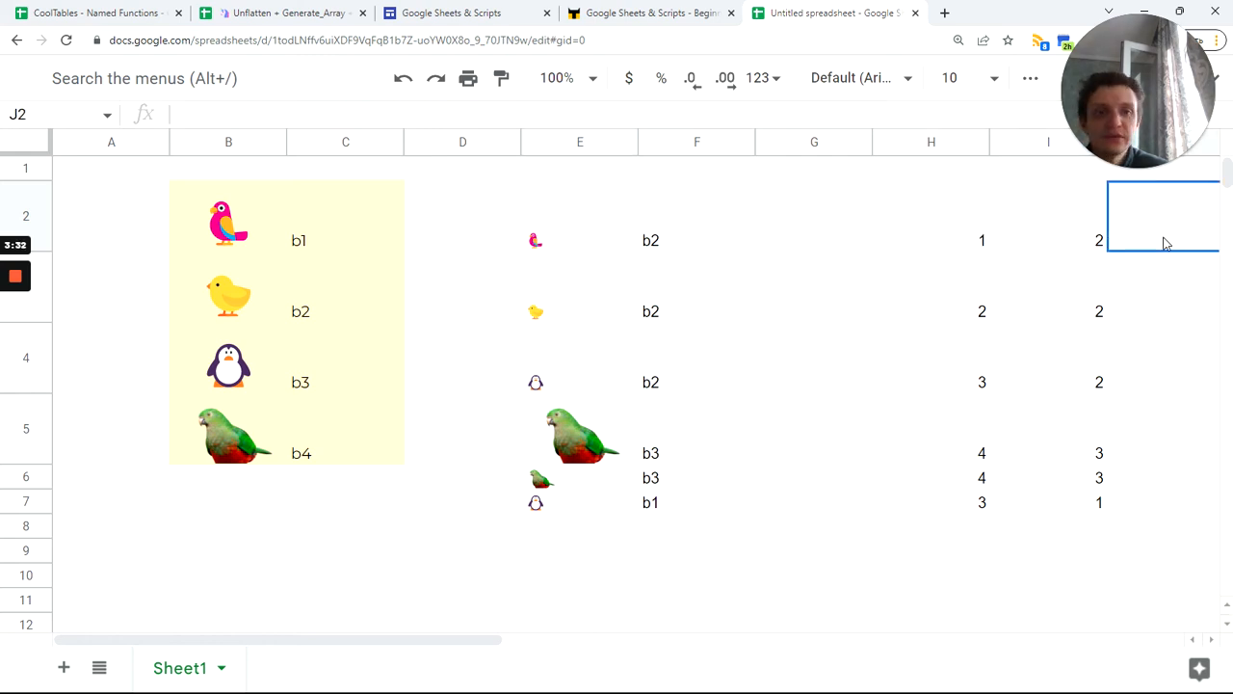
pyautogui.click(966, 240)
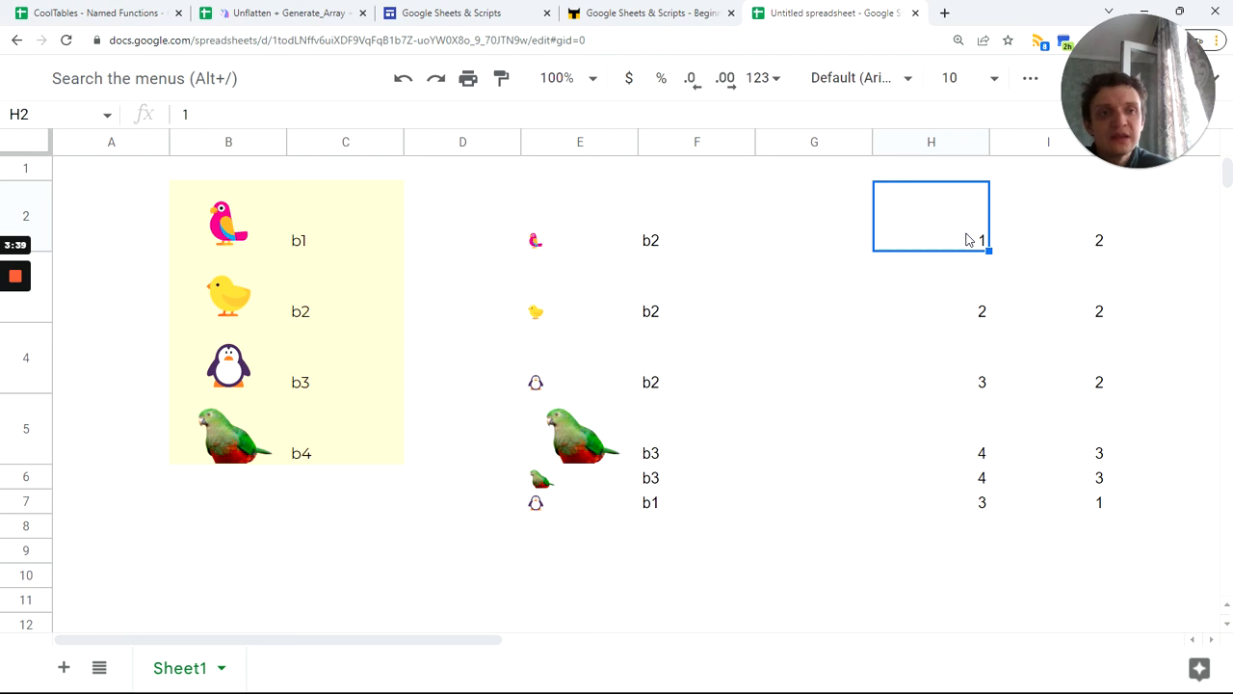
pyautogui.click(564, 253)
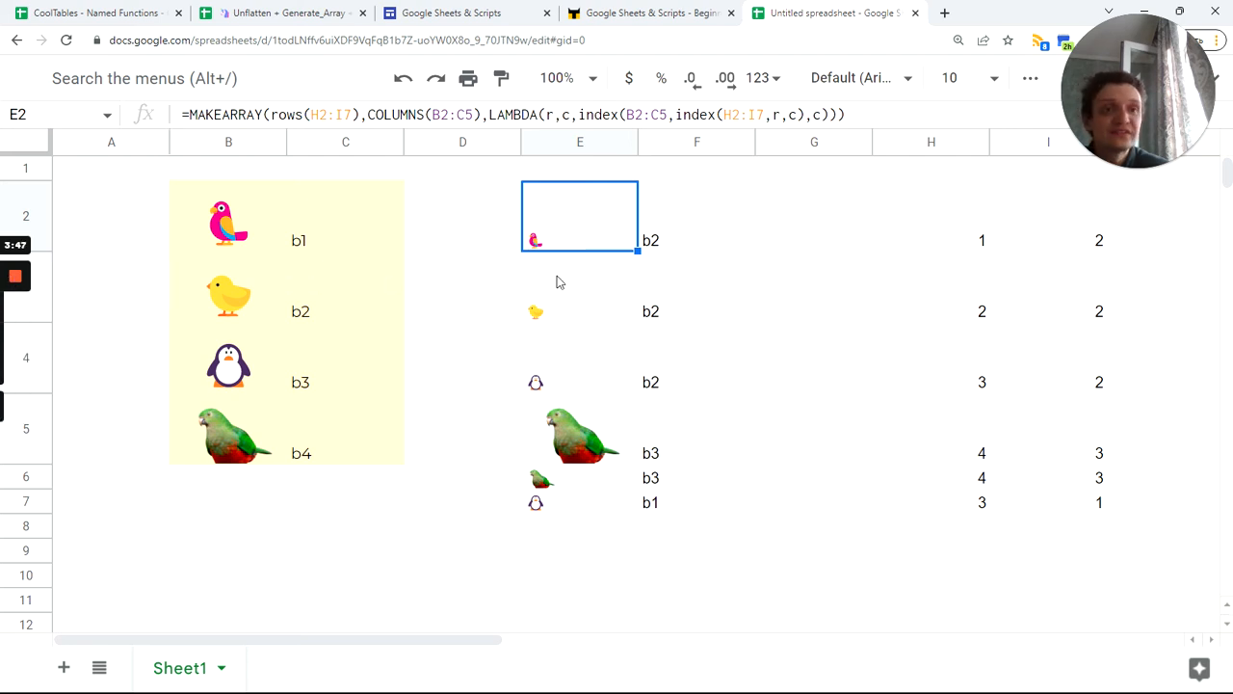
# Switch to the Google Sheets & Scripts beginners website and read through the article "Part 1. Cloud Product"
pyautogui.click(631, 14)
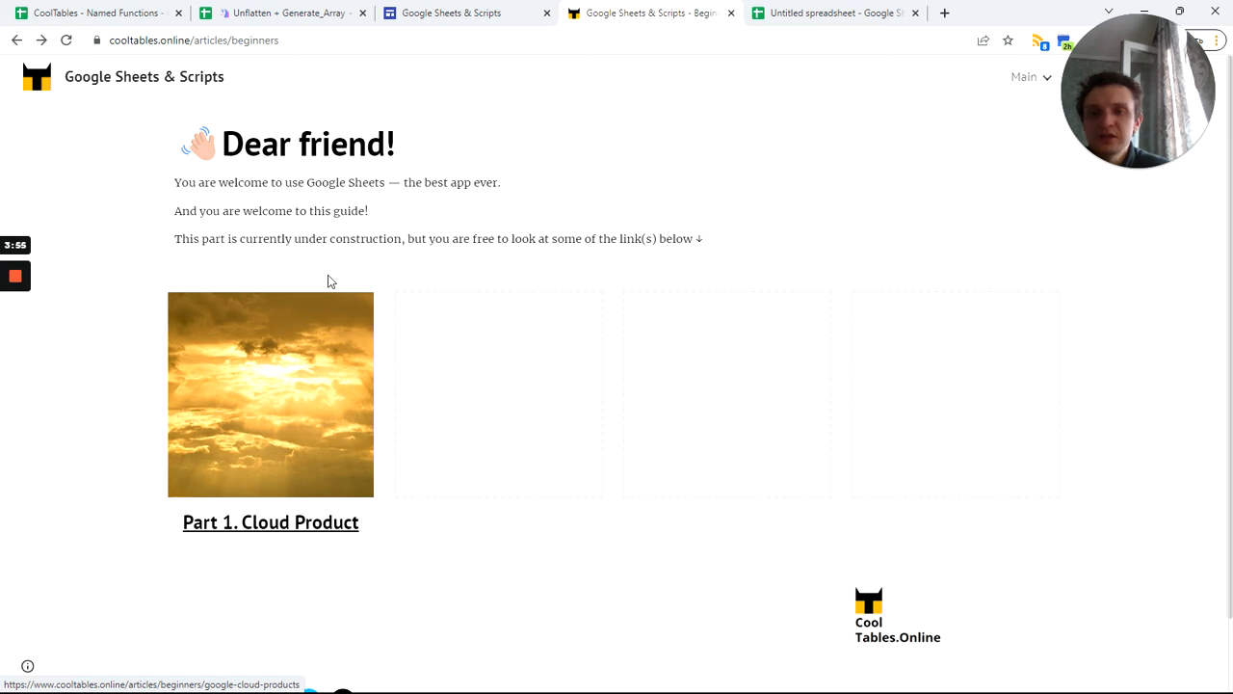
pyautogui.click(226, 531)
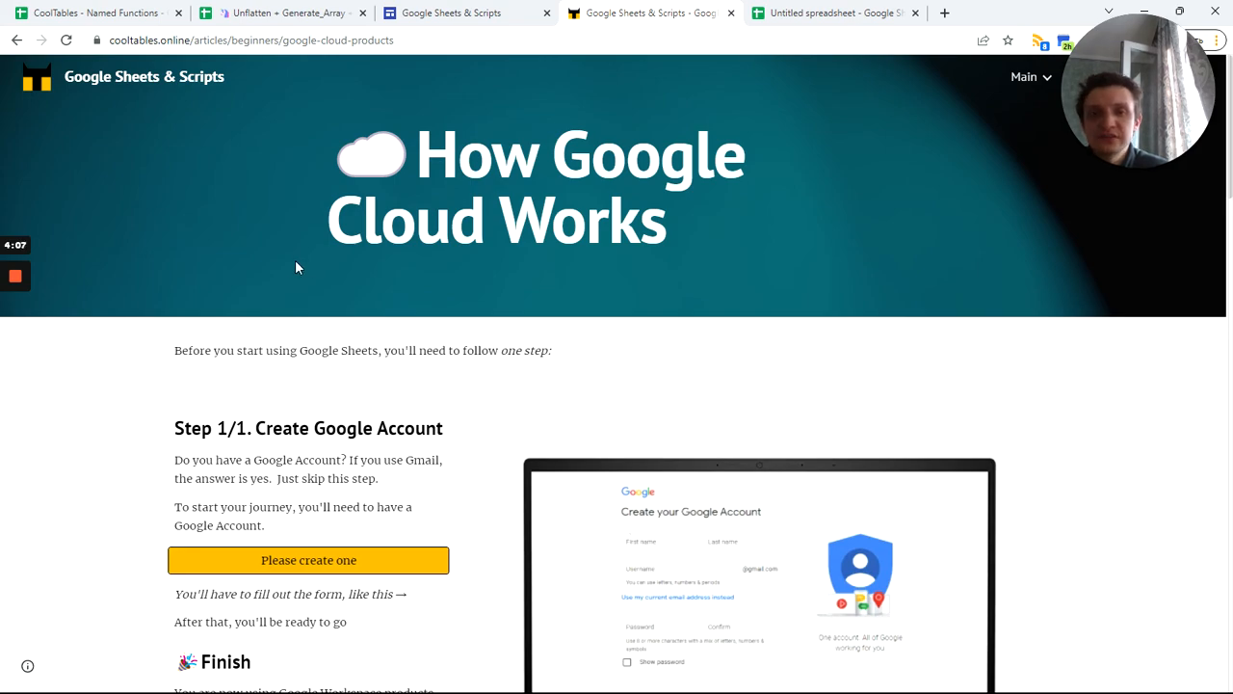
pyautogui.scroll(-8, 296, 267)
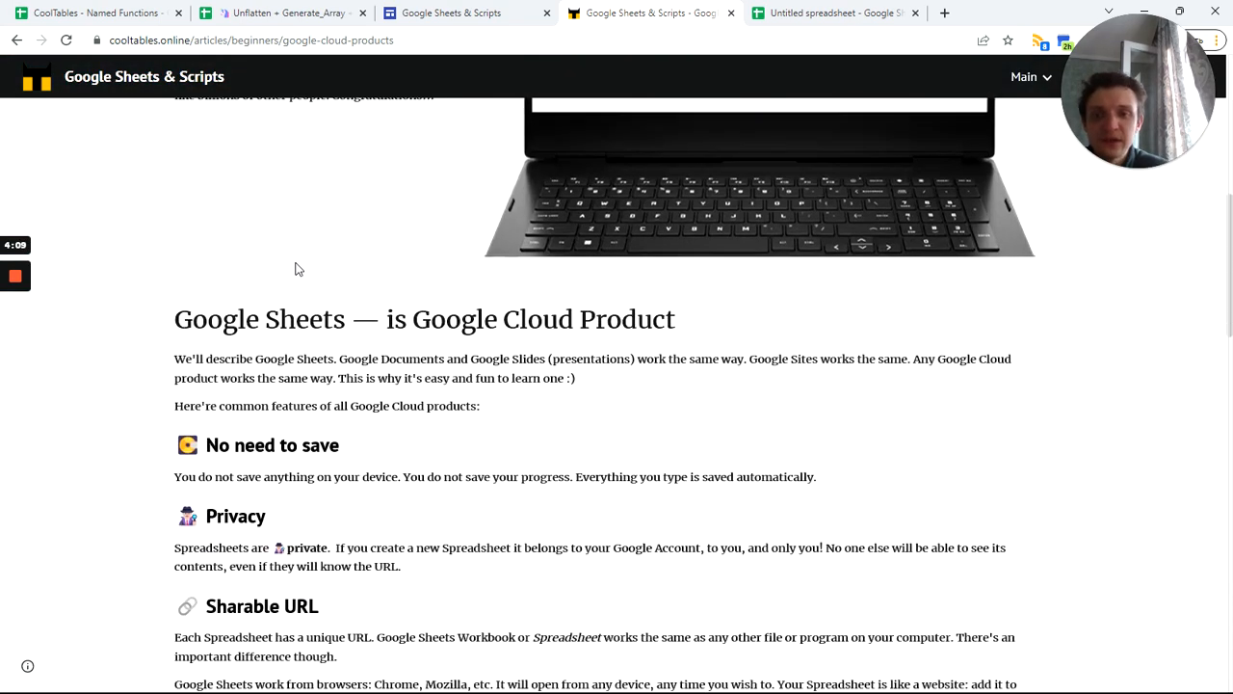
# Read the cloud product article through to its "Free" section, and return to the beginners guide page
pyautogui.scroll(-8, 295, 267)
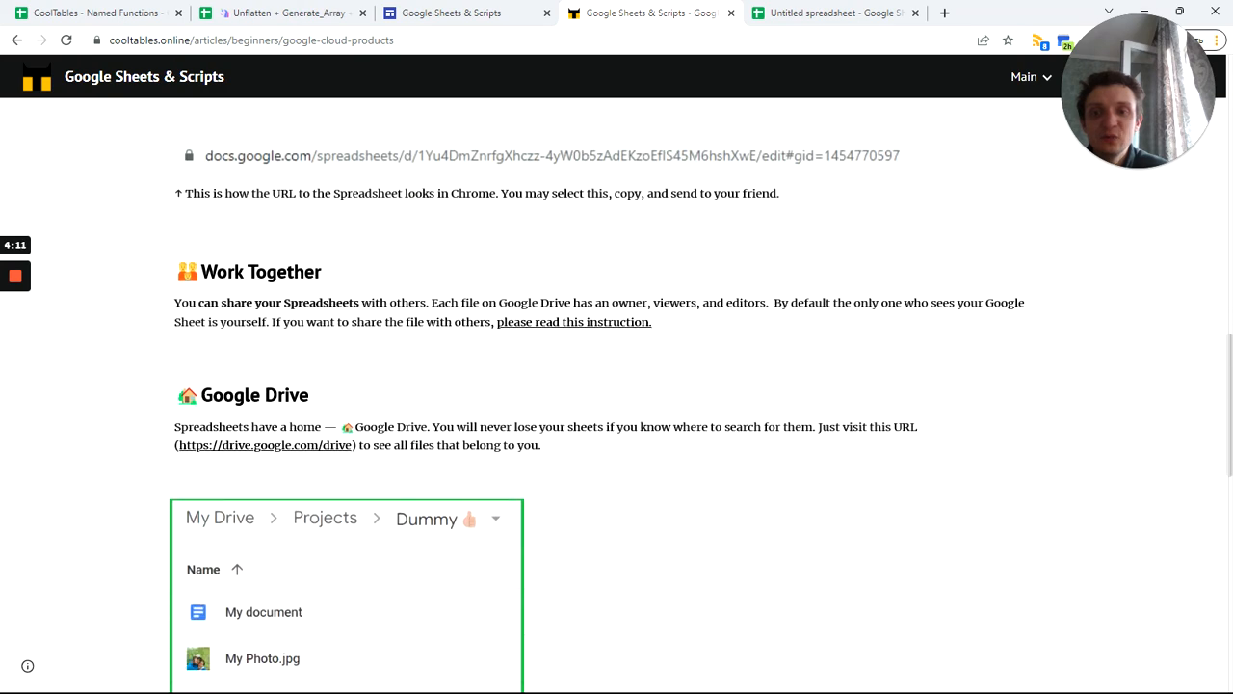
pyautogui.scroll(-6, 296, 275)
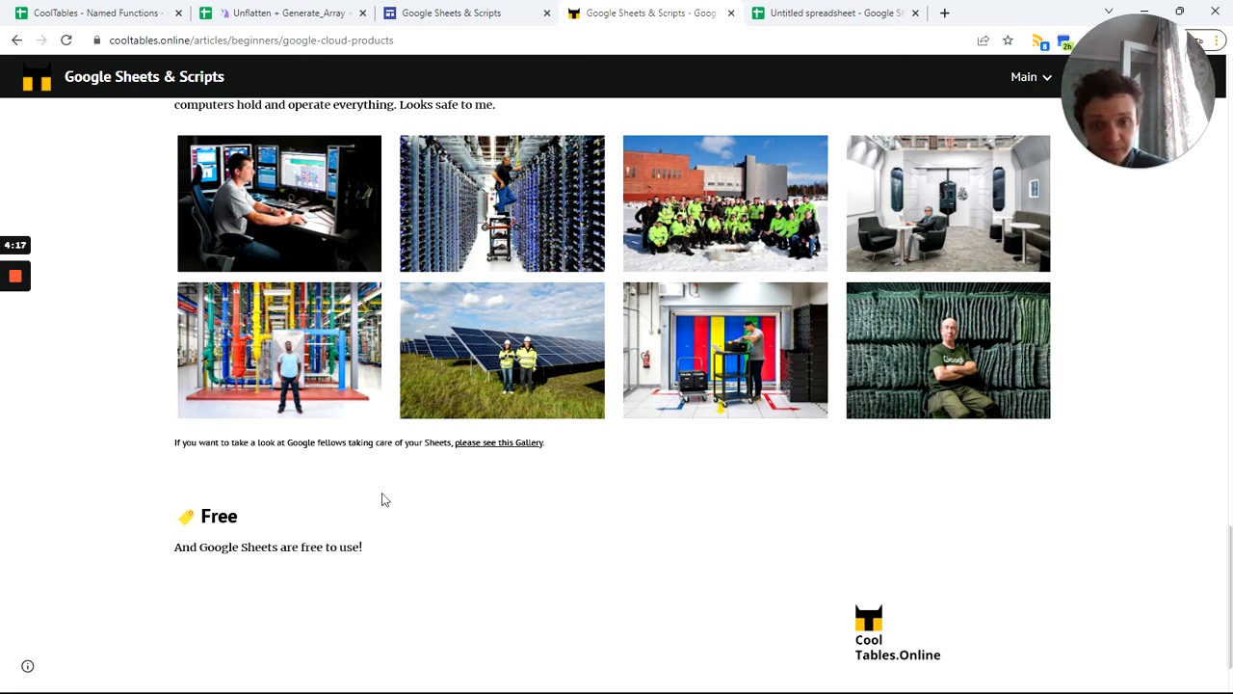
pyautogui.scroll(15, 380, 498)
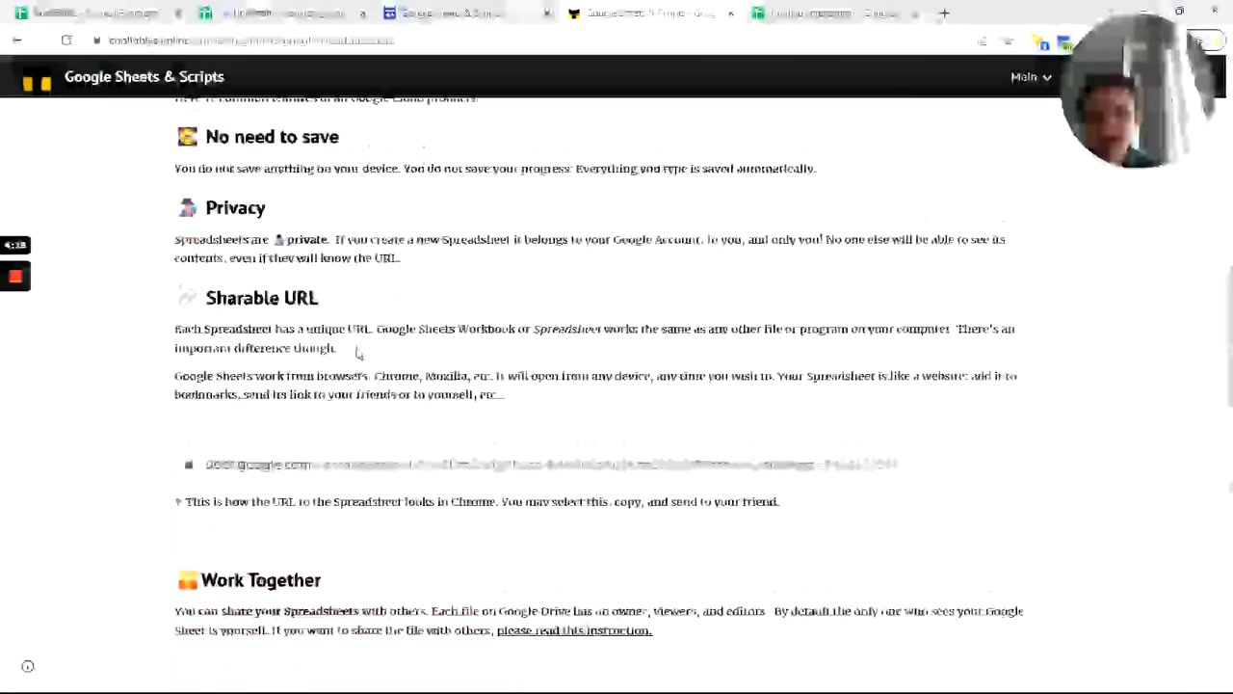
pyautogui.scroll(5, 354, 352)
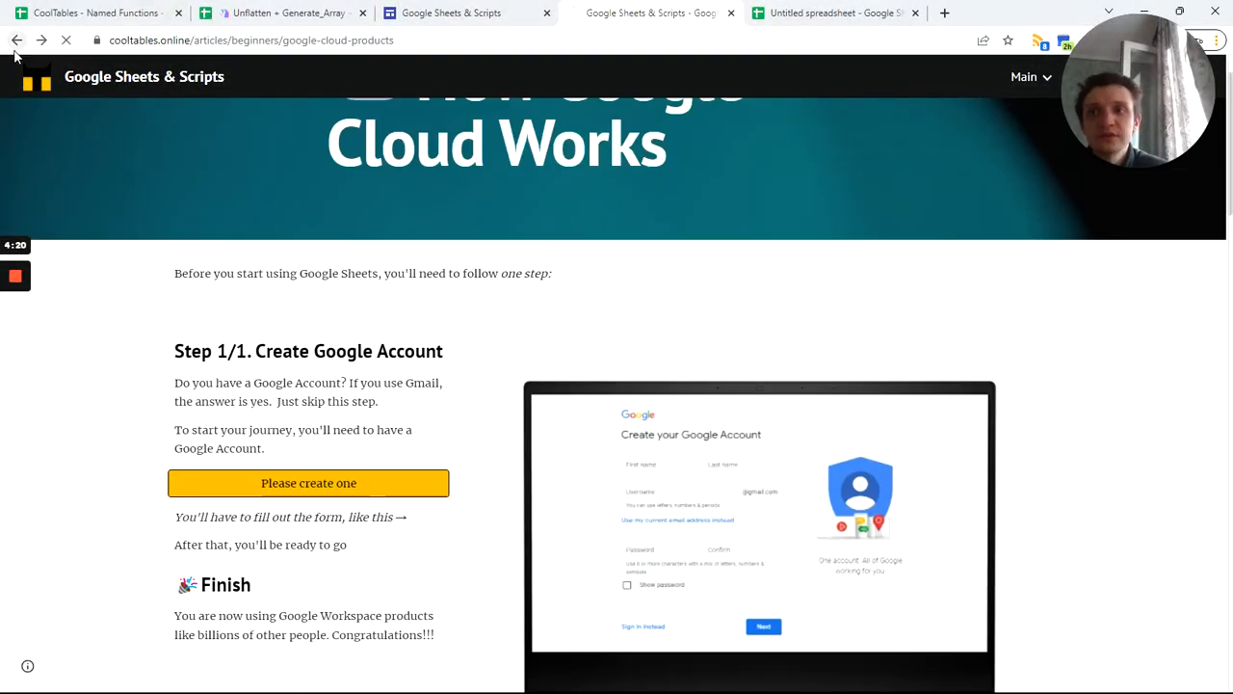
pyautogui.click(15, 43)
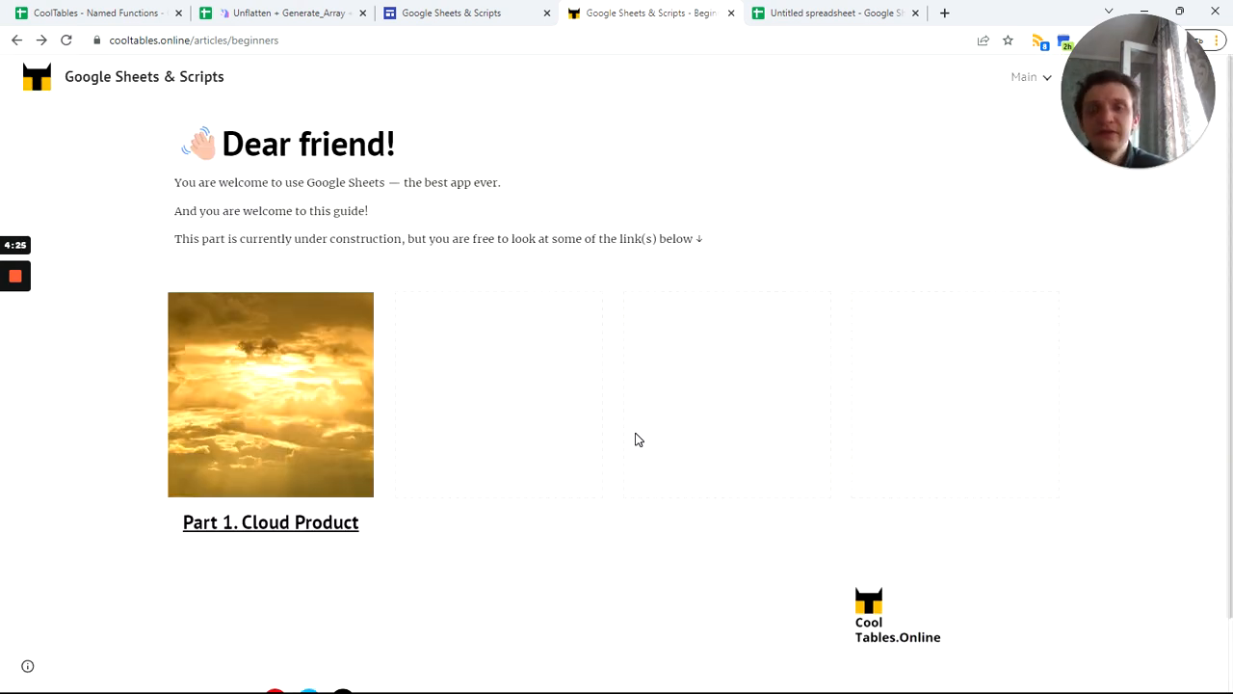
# View the beginners guide page in the Google Sites editor, and highlight "Google Sheets" in the welcome text of the published page
pyautogui.click(503, 13)
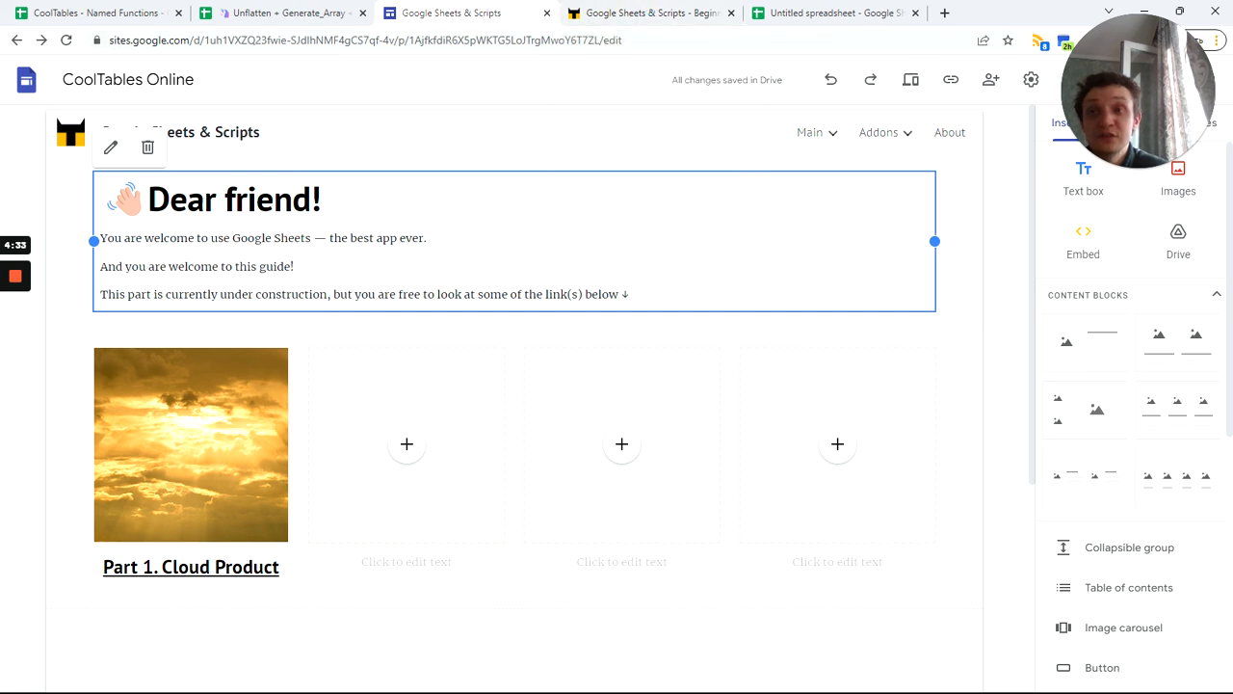
pyautogui.click(650, 10)
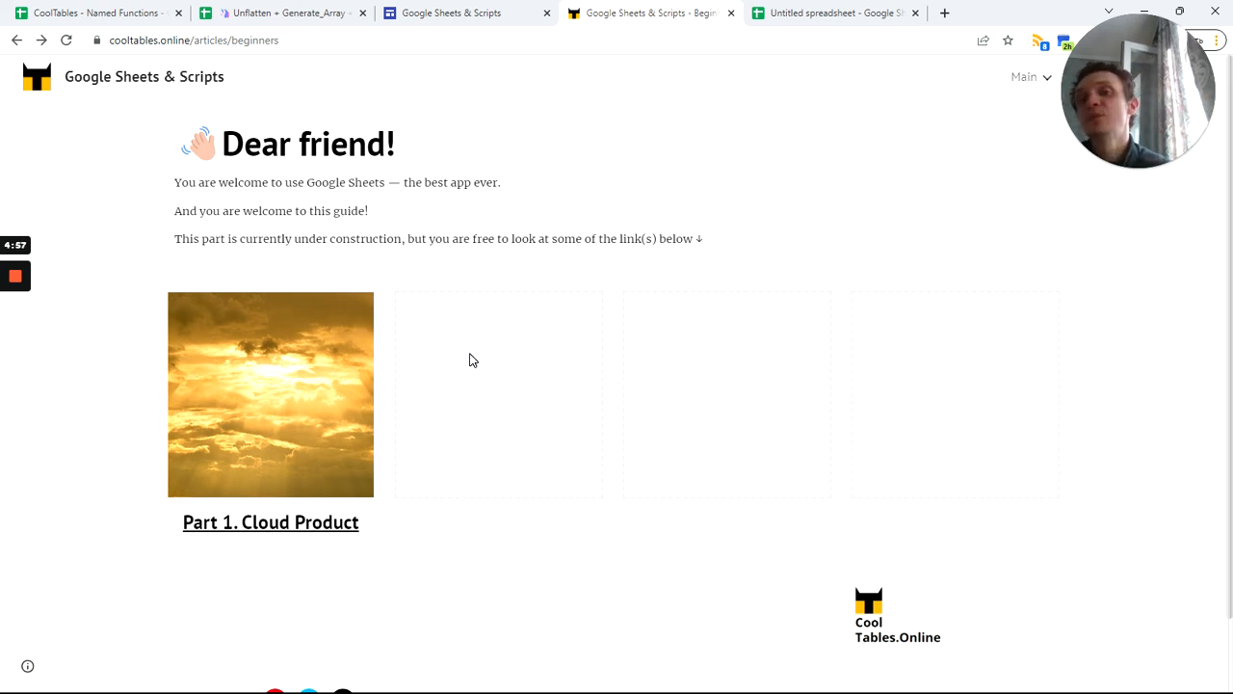
pyautogui.moveTo(306, 183); pyautogui.dragTo(385, 183)
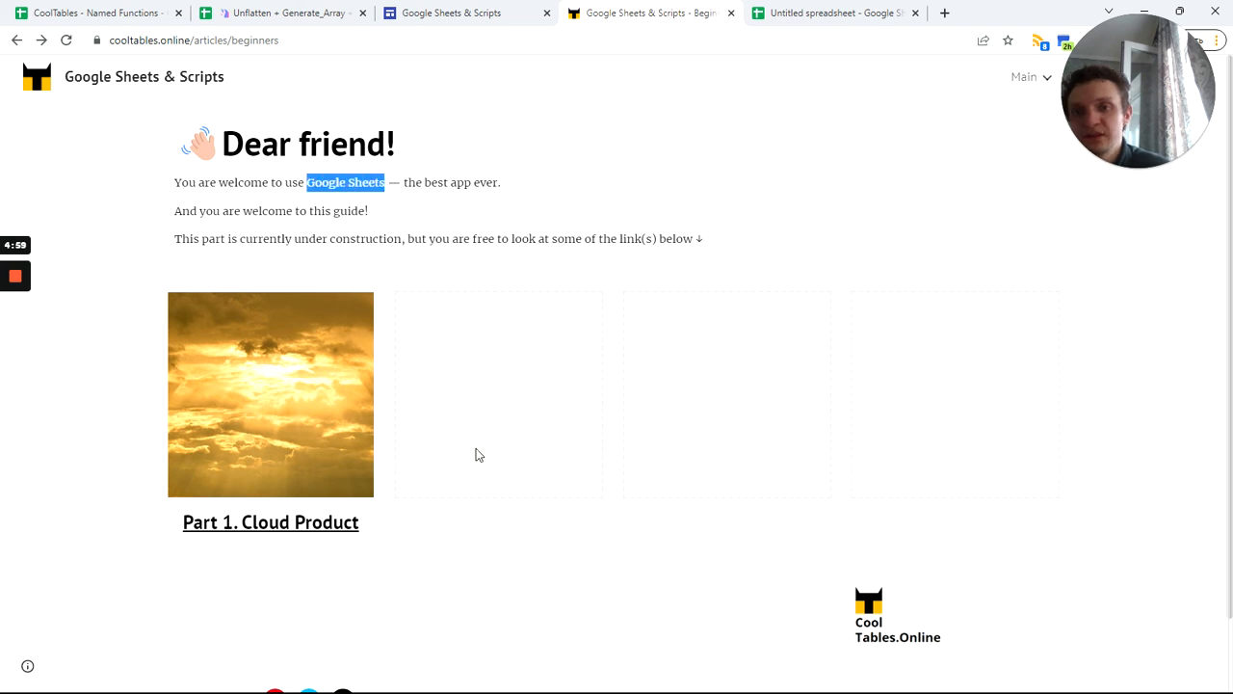